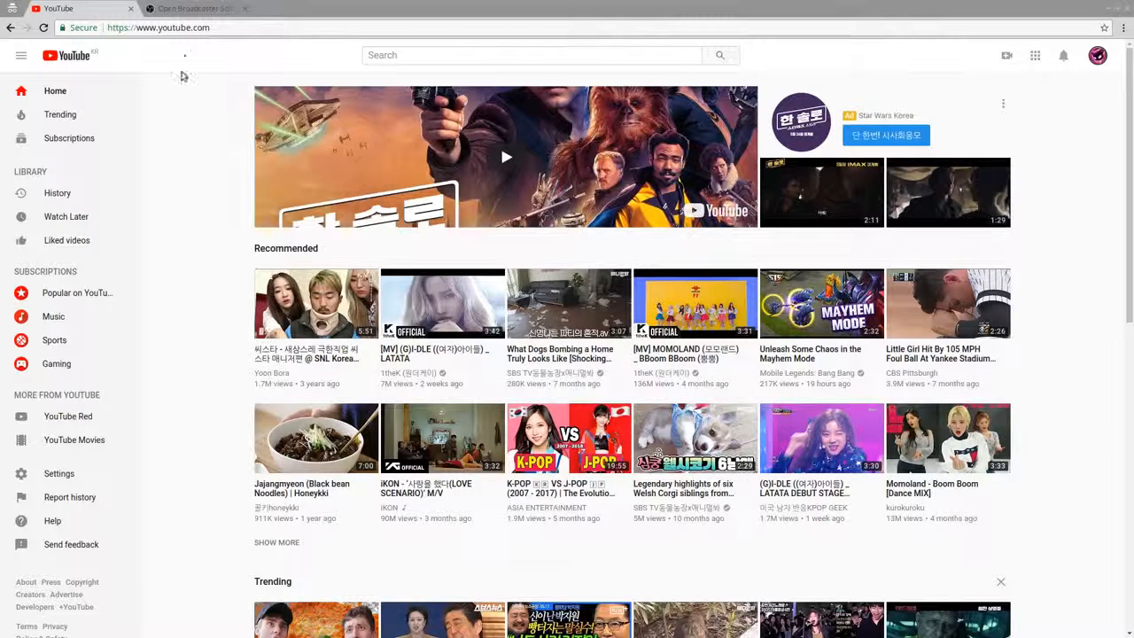
Step: Look over the OBS Studio download page and the open OBS Studio window
{"action": "left_click", "coordinate": [188, 8]}
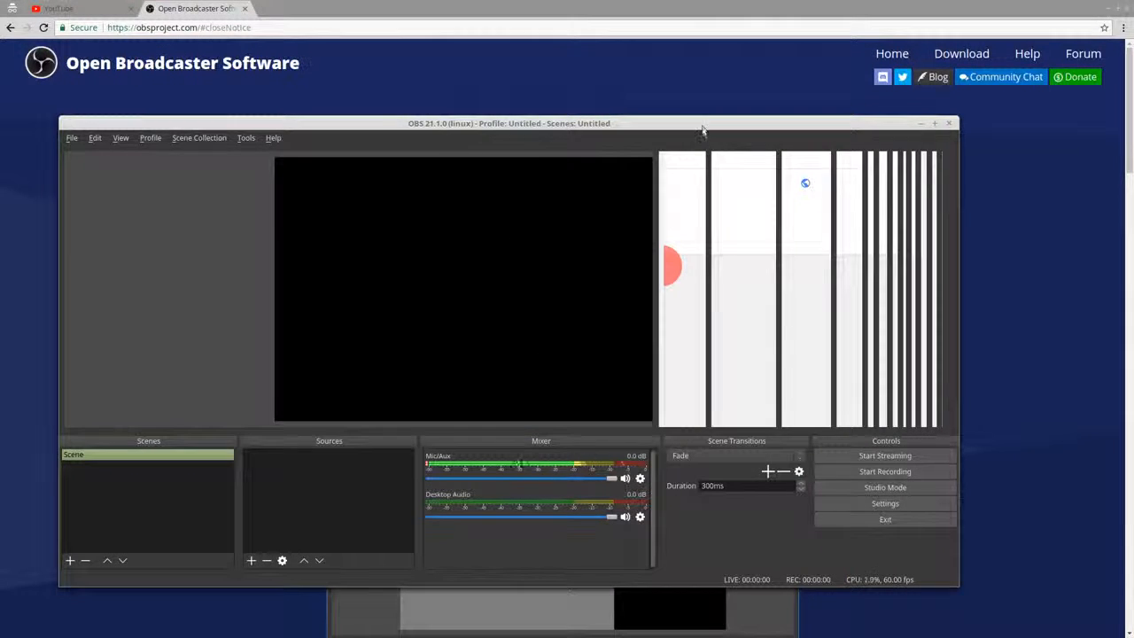
{"action": "mouse_move", "coordinate": [700, 124]}
{"action": "left_mouse_down"}
{"action": "mouse_move", "coordinate": [364, 153]}
{"action": "mouse_move", "coordinate": [724, 116]}
{"action": "mouse_move", "coordinate": [705, 93]}
{"action": "left_mouse_up"}
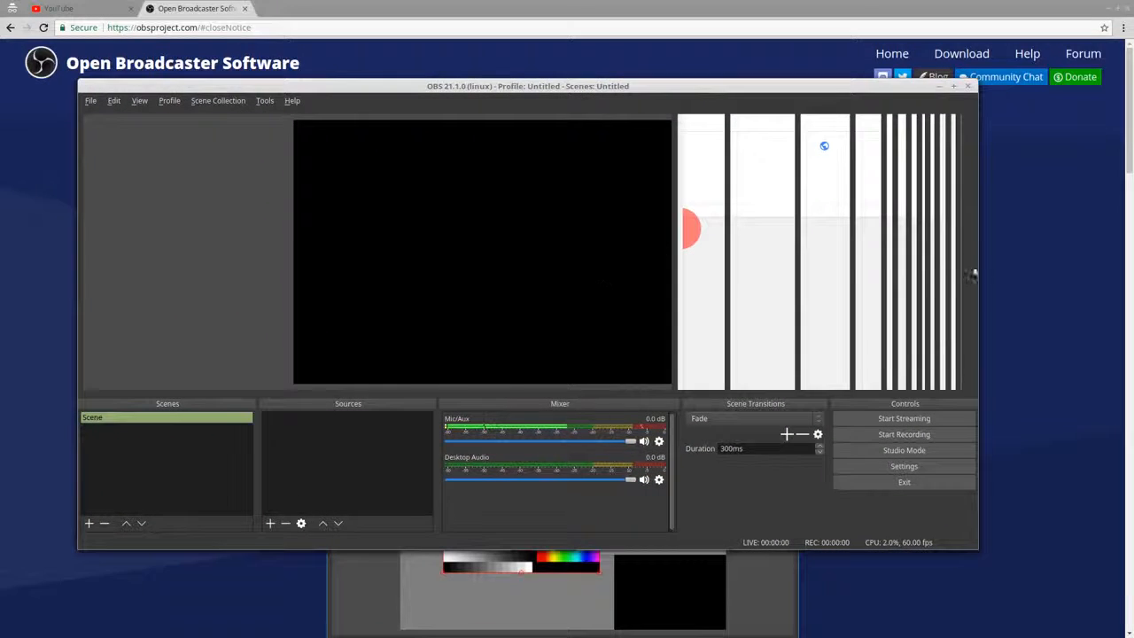
{"action": "left_click", "coordinate": [980, 264]}
{"action": "left_click_drag", "start_coordinate": [980, 264], "coordinate": [931, 283]}
{"action": "left_click_drag", "start_coordinate": [582, 83], "coordinate": [592, 80]}
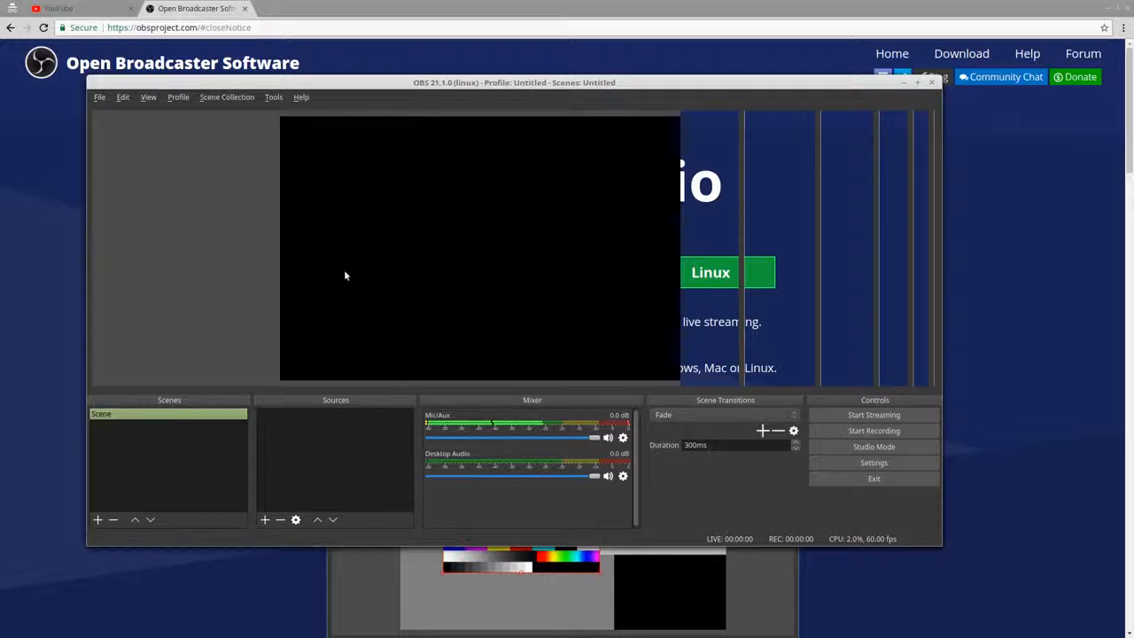
{"action": "left_click_drag", "start_coordinate": [552, 82], "coordinate": [557, 98]}
{"action": "left_click", "coordinate": [322, 9]}
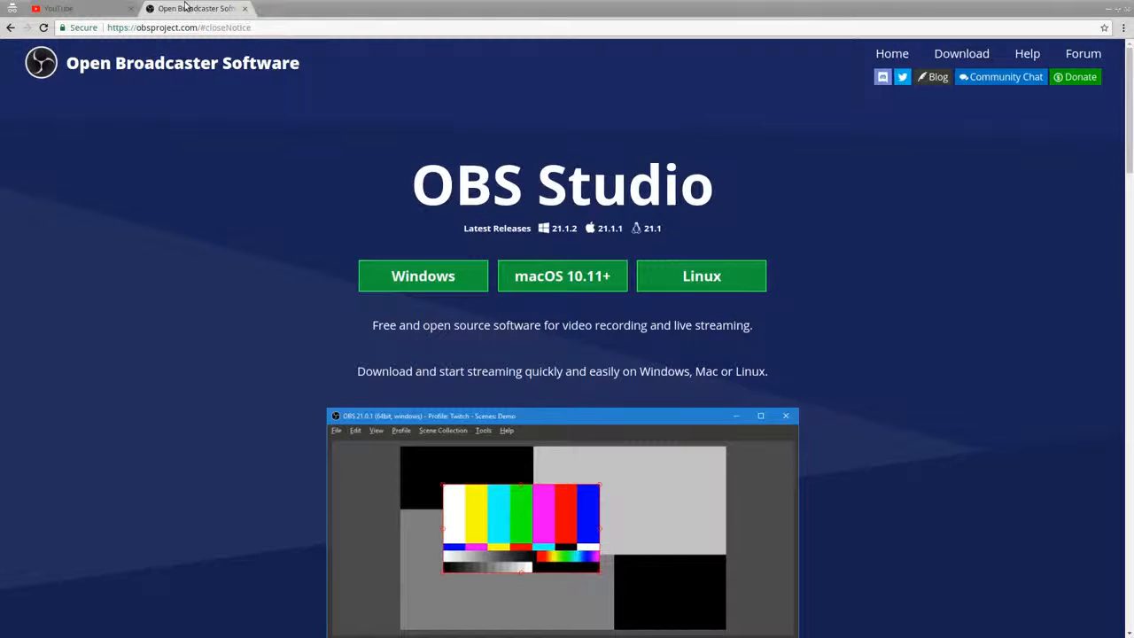
{"action": "left_click", "coordinate": [93, 8]}
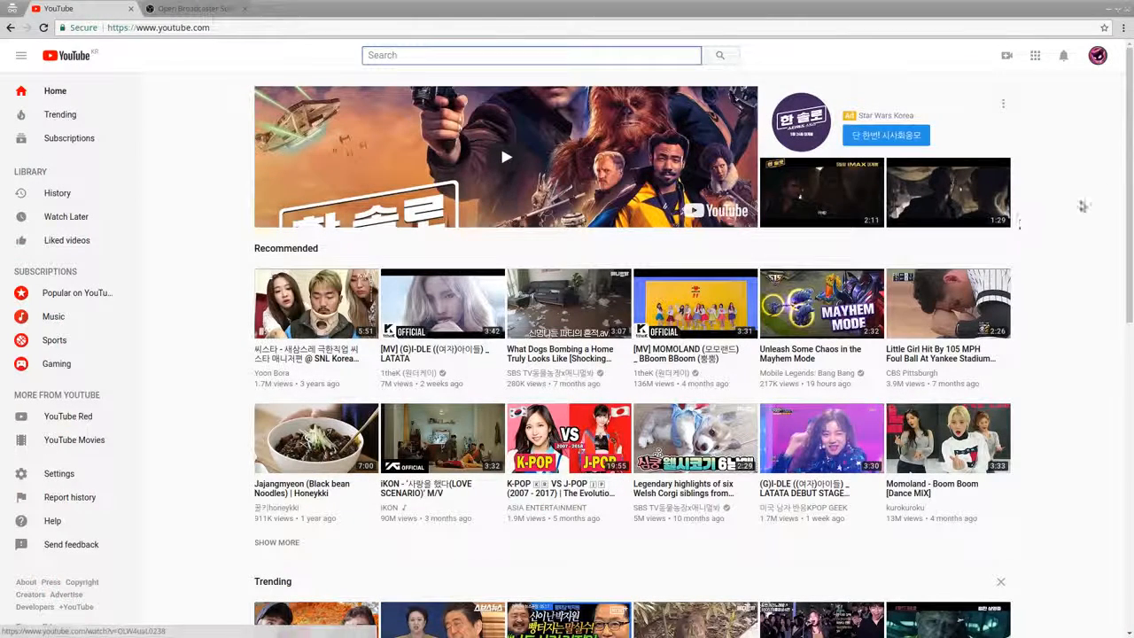
{"action": "left_click", "coordinate": [1097, 56]}
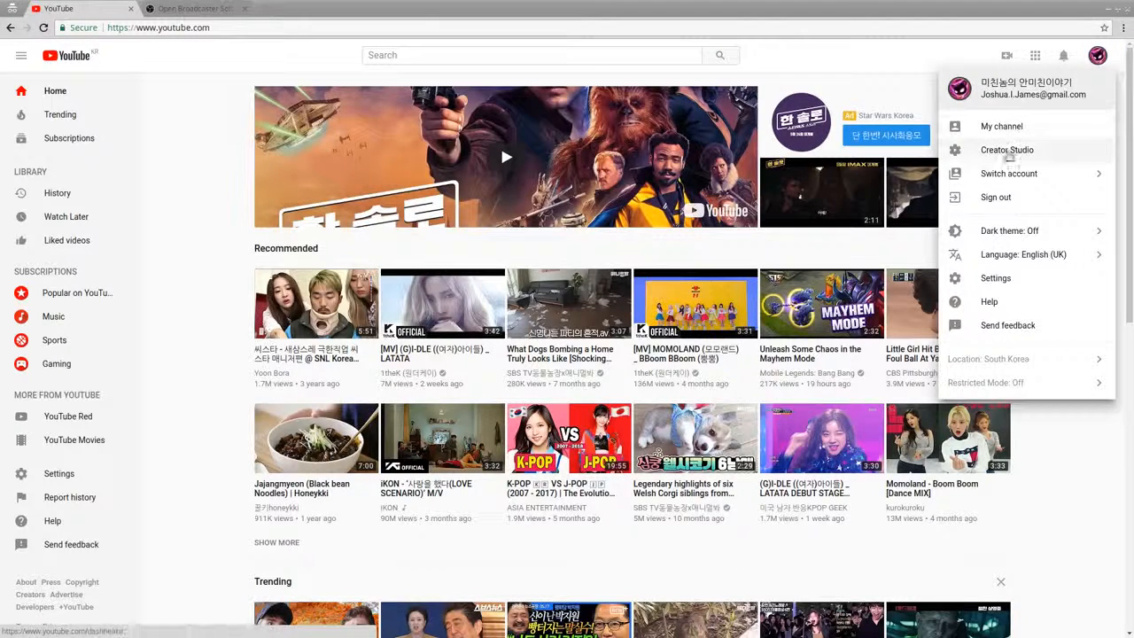
{"action": "left_click", "coordinate": [1011, 150]}
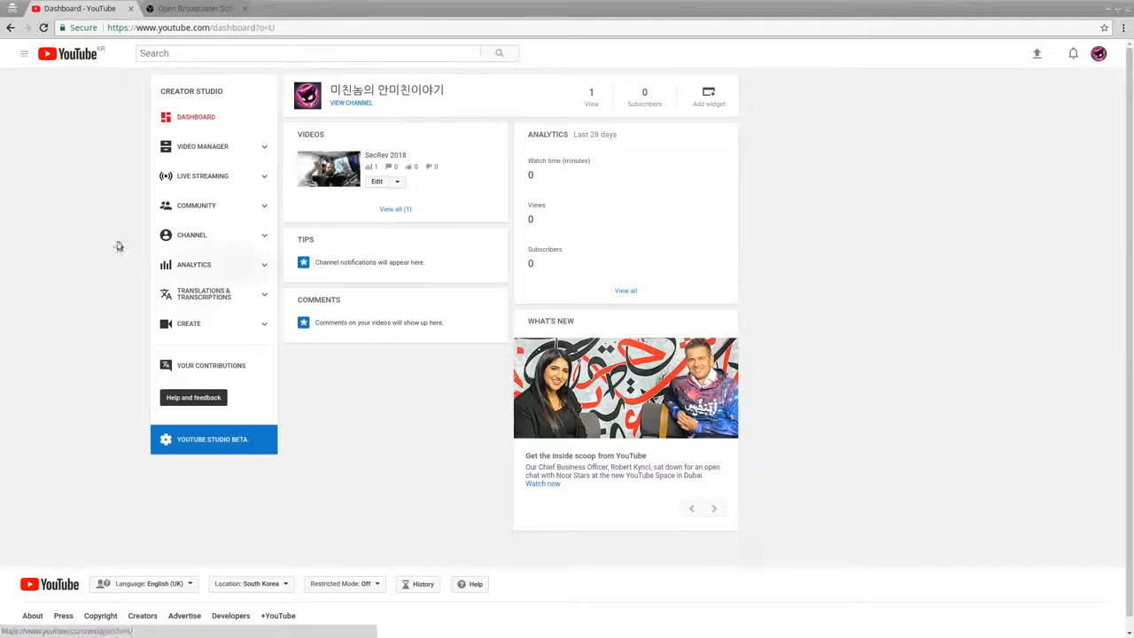
{"action": "left_click", "coordinate": [189, 231]}
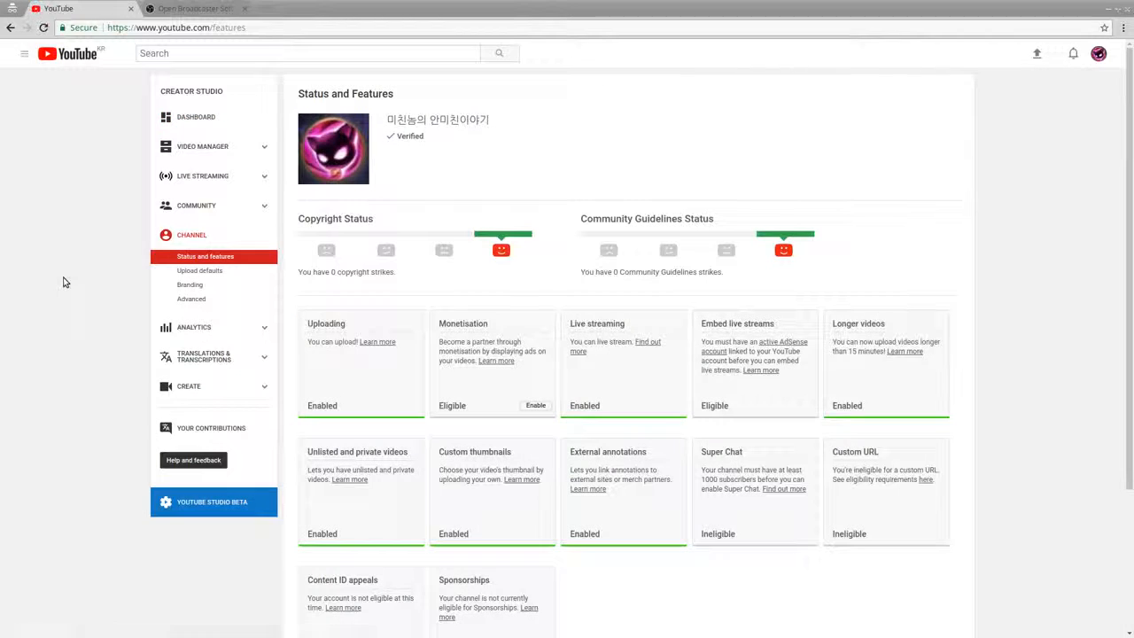
{"action": "left_click_drag", "start_coordinate": [573, 323], "coordinate": [637, 325]}
{"action": "left_click", "coordinate": [615, 400]}
{"action": "left_click_drag", "start_coordinate": [612, 410], "coordinate": [570, 401]}
{"action": "left_click", "coordinate": [650, 408]}
Step: Open the Live Streaming dashboard and review the stream's title and description
{"action": "left_click", "coordinate": [202, 177]}
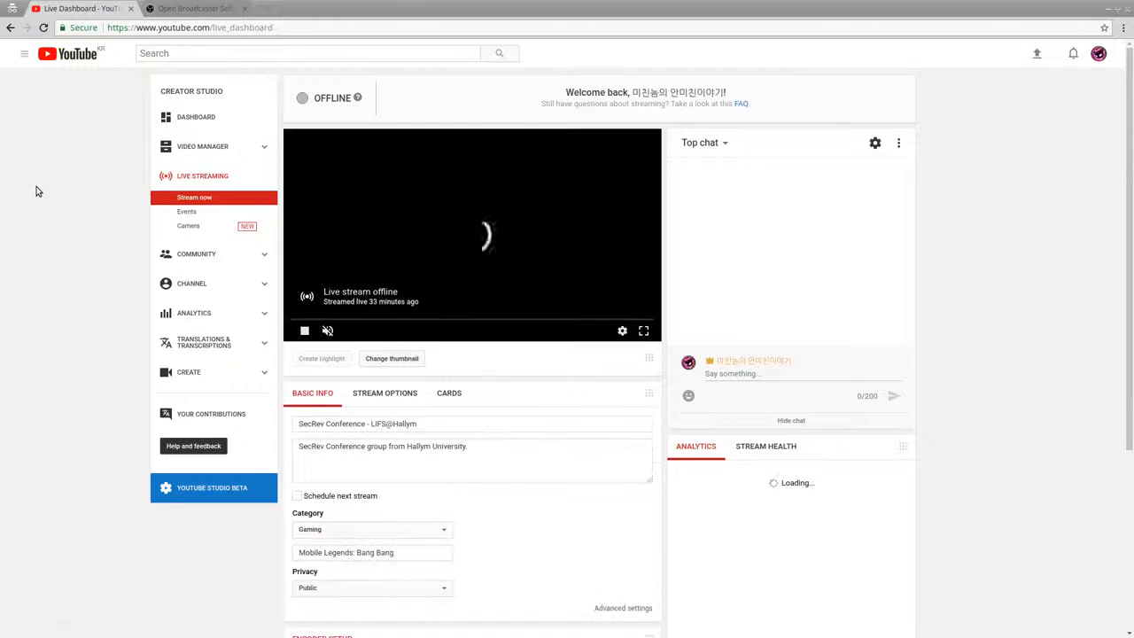
{"action": "scroll", "coordinate": [349, 372], "scroll_direction": "down", "scroll_amount": 1}
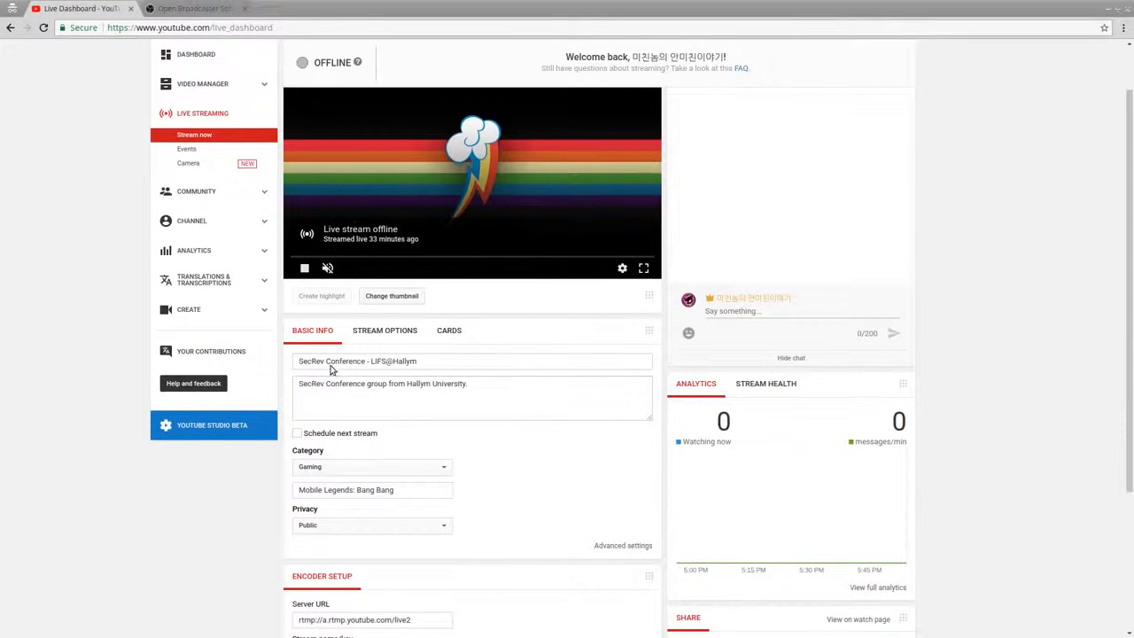
{"action": "left_click_drag", "start_coordinate": [299, 361], "coordinate": [424, 361]}
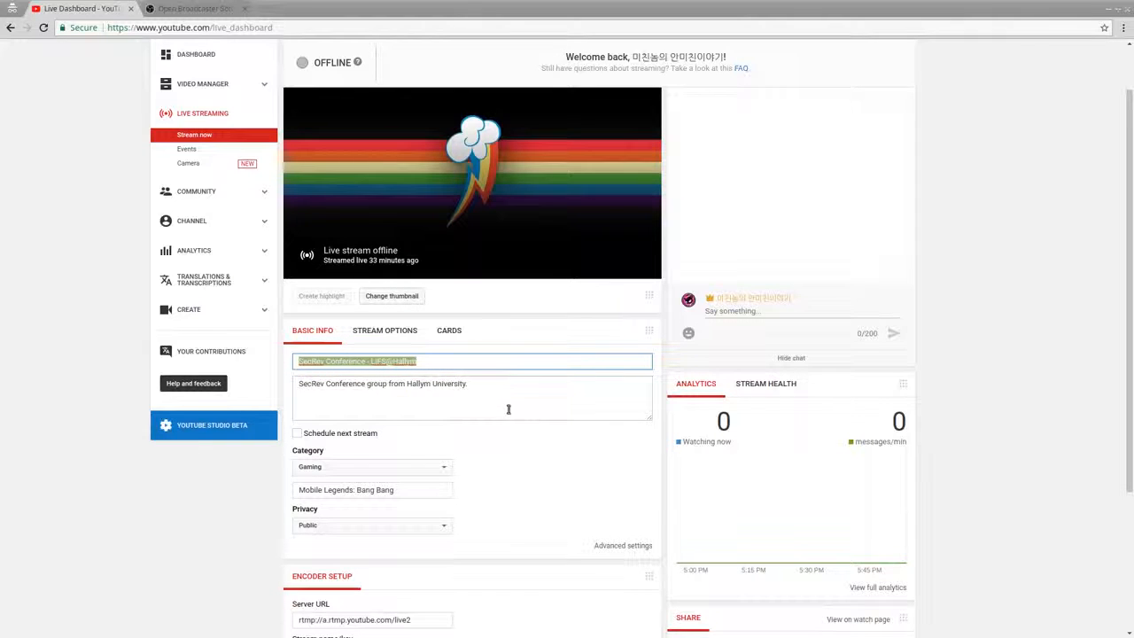
{"action": "left_click", "coordinate": [442, 361]}
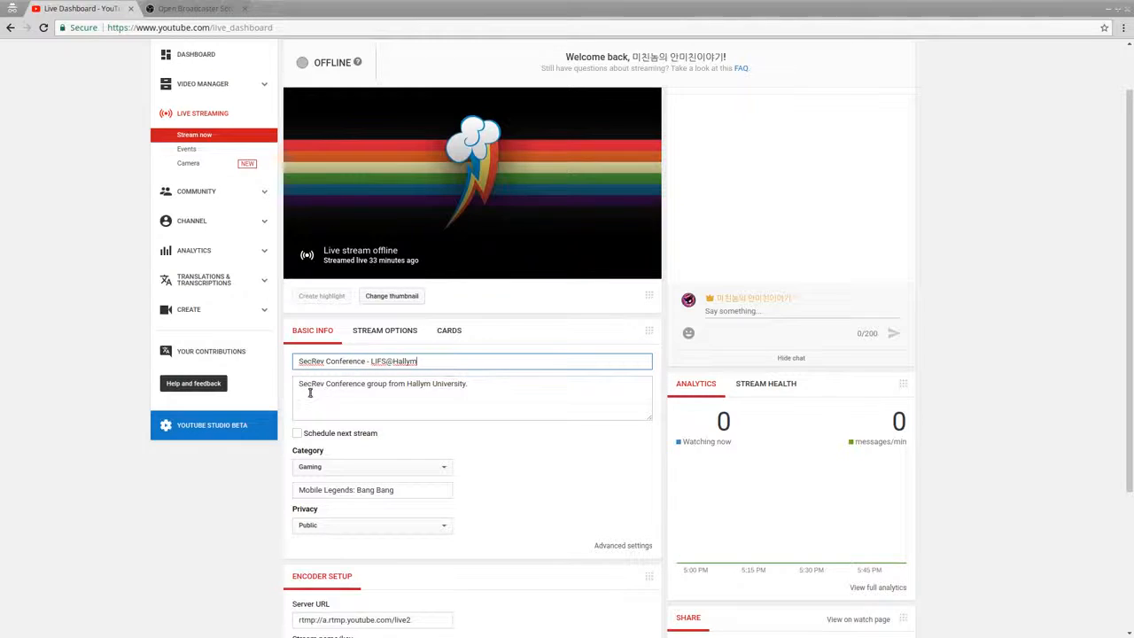
{"action": "left_click_drag", "start_coordinate": [297, 386], "coordinate": [523, 402]}
Step: Open the stream's privacy options and dismiss them
{"action": "scroll", "coordinate": [532, 443], "scroll_direction": "down", "scroll_amount": 3}
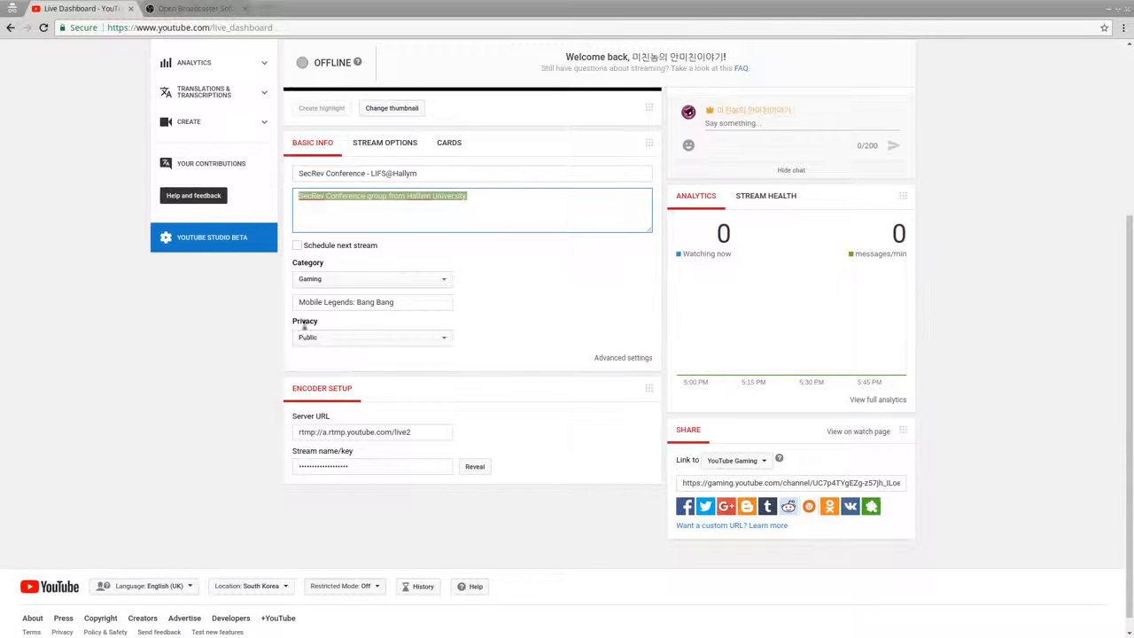
{"action": "left_click", "coordinate": [368, 338]}
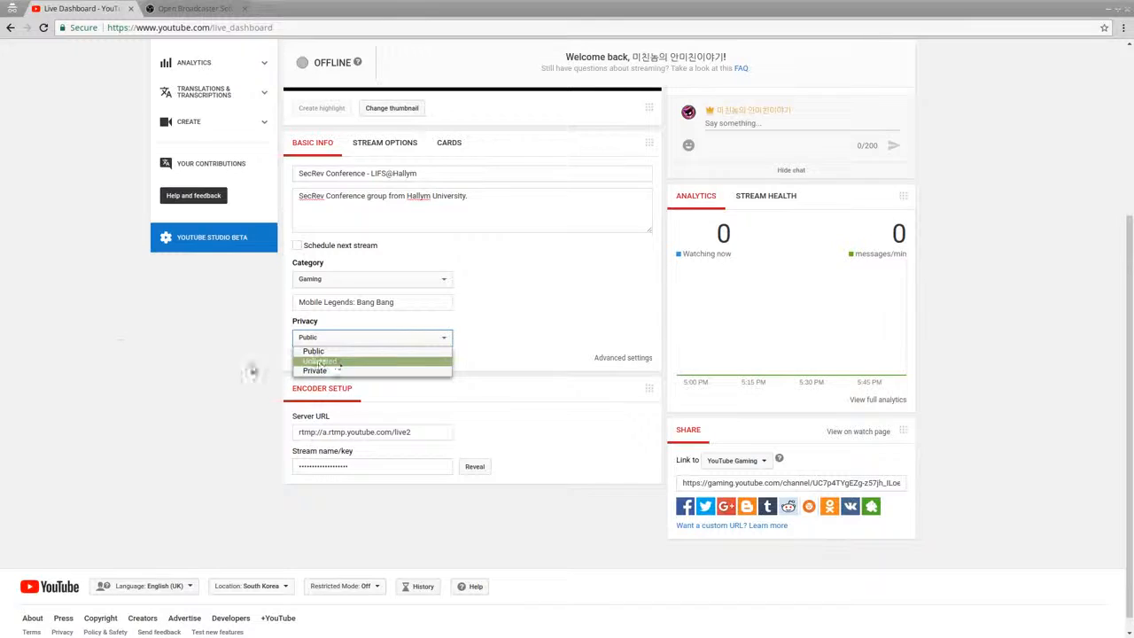
{"action": "left_click", "coordinate": [117, 358]}
Step: Examine the encoder setup's server URL and stream key fields
{"action": "scroll", "coordinate": [179, 399], "scroll_direction": "down", "scroll_amount": 1}
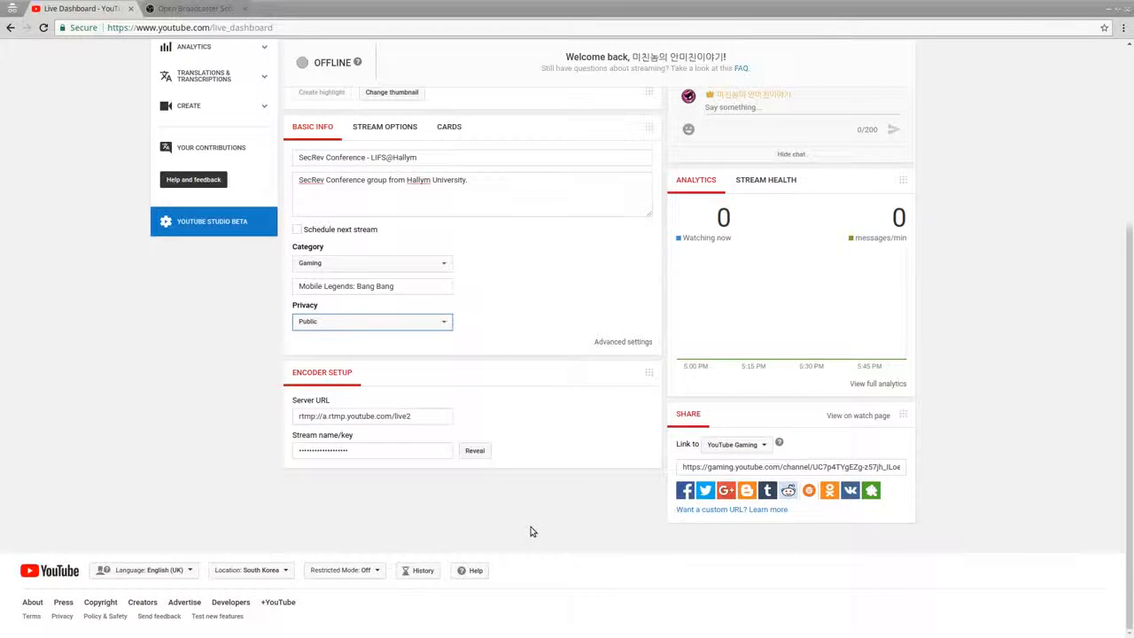
{"action": "left_click", "coordinate": [431, 414]}
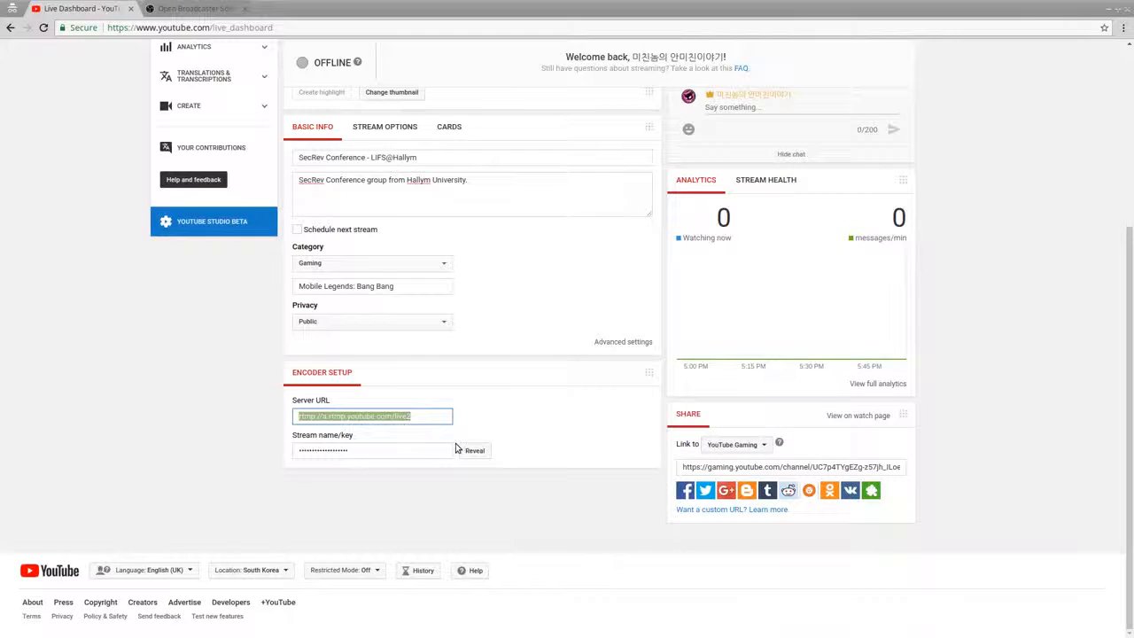
{"action": "left_click", "coordinate": [361, 439]}
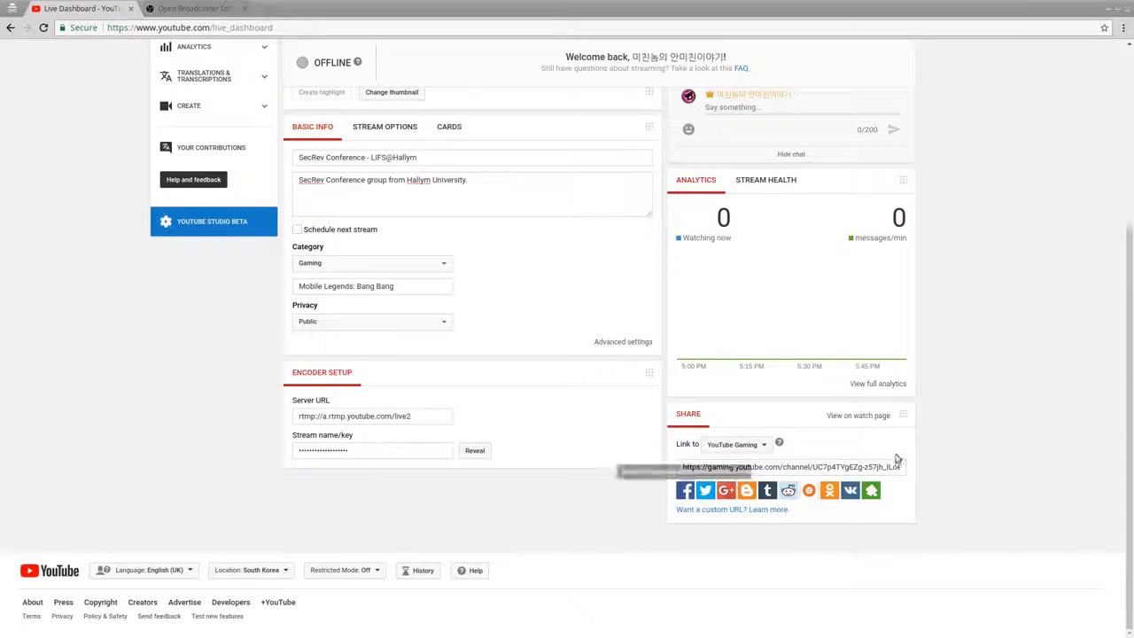
Step: Set the share link target to YouTube and select the channel link
{"action": "left_click", "coordinate": [735, 446]}
{"action": "left_click", "coordinate": [722, 462]}
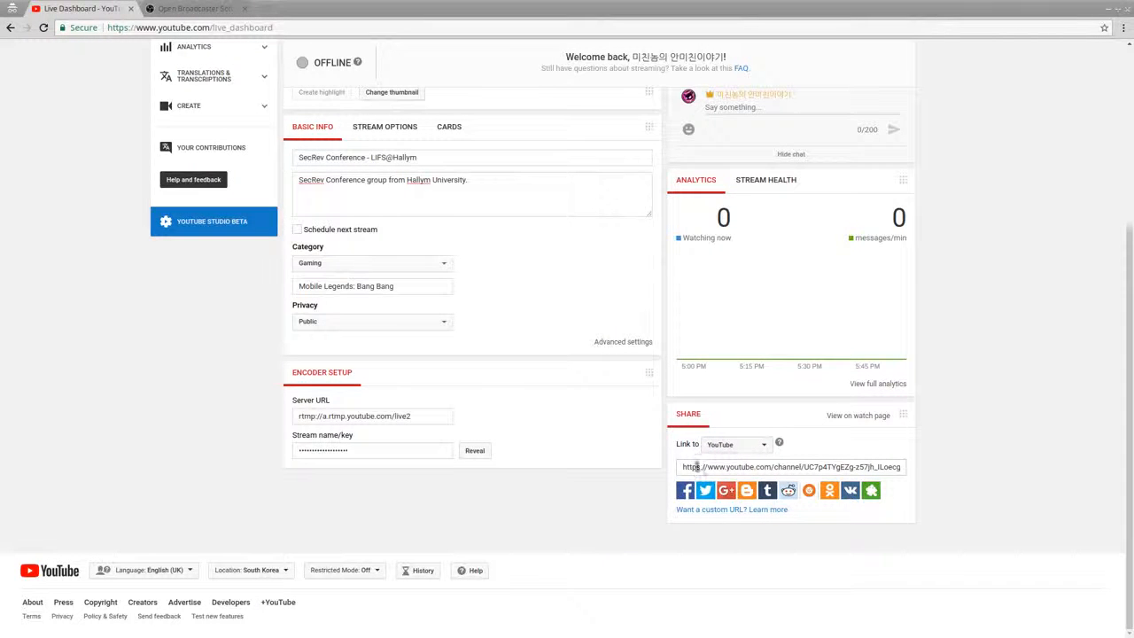
{"action": "left_click", "coordinate": [762, 466]}
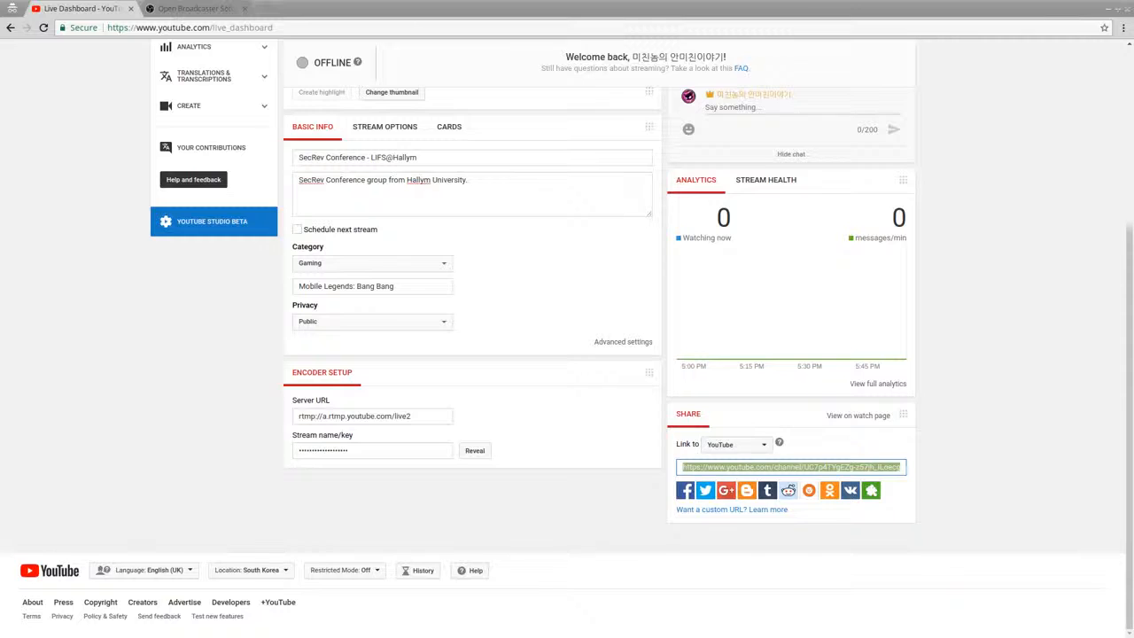
Step: Open an incognito window and load the copied channel live link
{"action": "key", "text": "ctrl+shift+n"}
{"action": "left_click", "coordinate": [549, 31]}
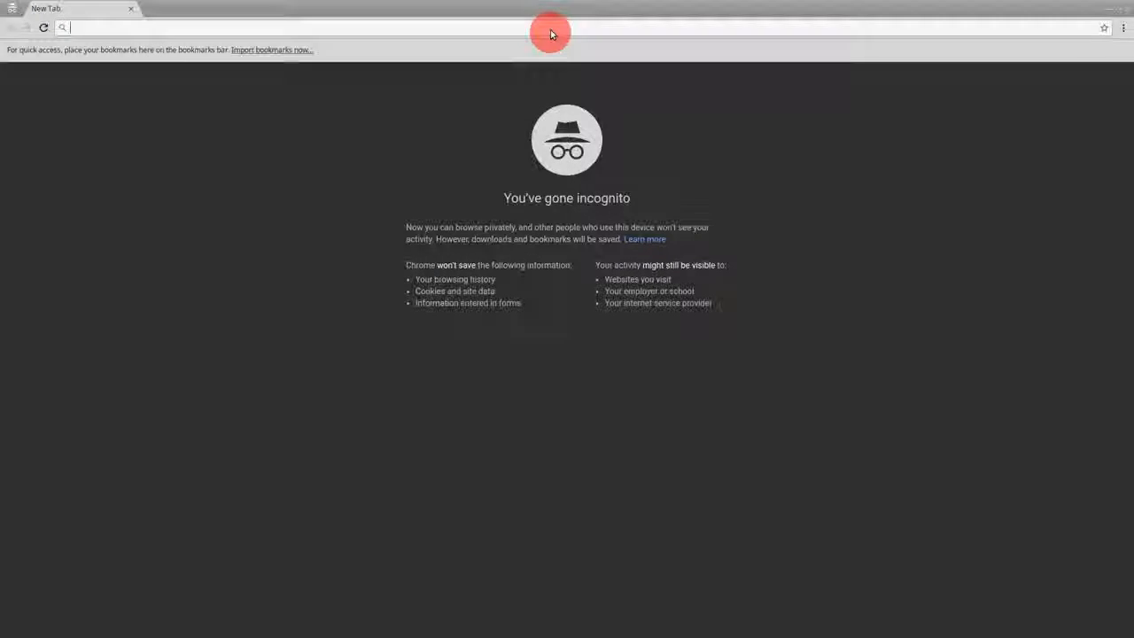
{"action": "type", "text": "https://www.youtube.com/channel/UC7p4TYgEZg-z57jh_ILoecg/live"}
{"action": "key", "text": "Return"}
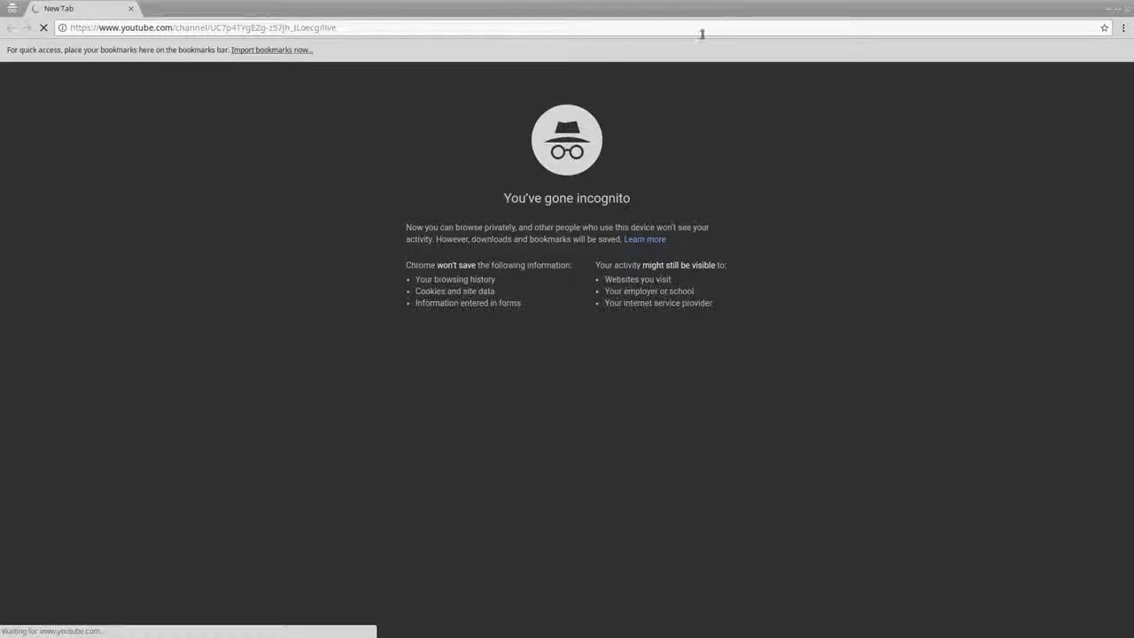
Step: Resize and move the incognito window beside the live dashboard and return to the dashboard
{"action": "double_click", "coordinate": [675, 11]}
{"action": "left_click_drag", "start_coordinate": [743, 23], "coordinate": [377, 21]}
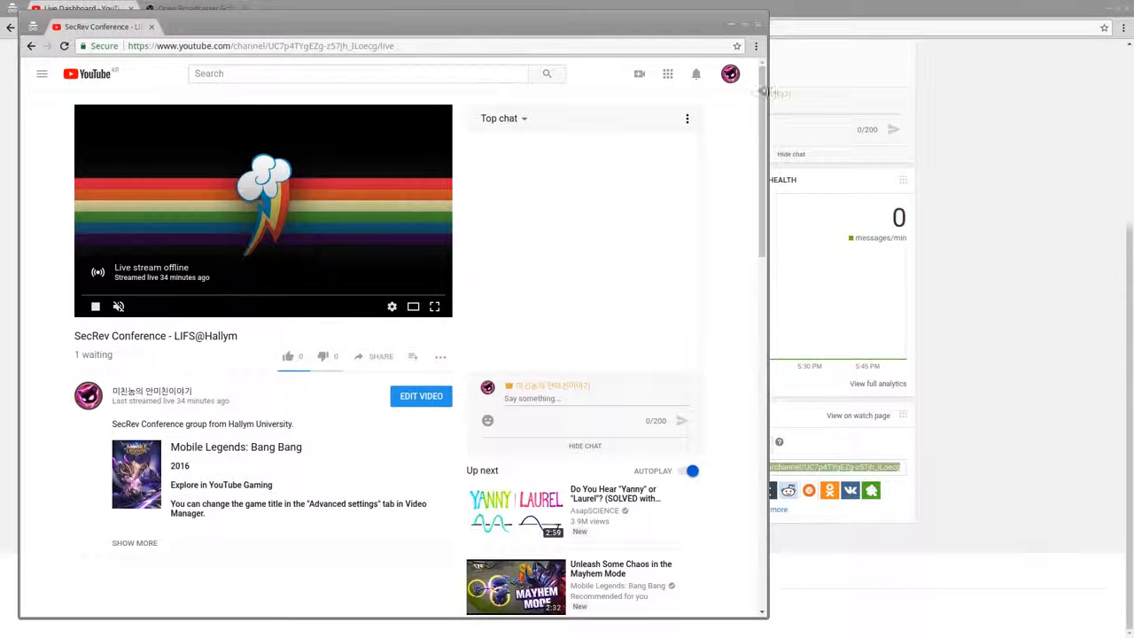
{"action": "left_click_drag", "start_coordinate": [766, 93], "coordinate": [400, 115]}
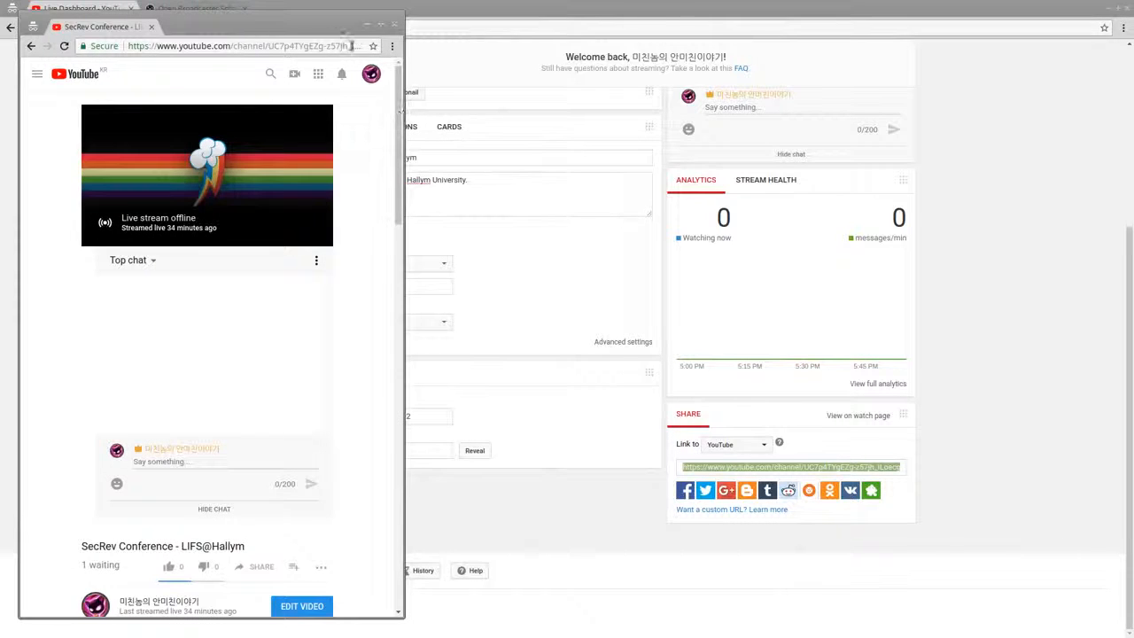
{"action": "left_click_drag", "start_coordinate": [318, 21], "coordinate": [302, 19]}
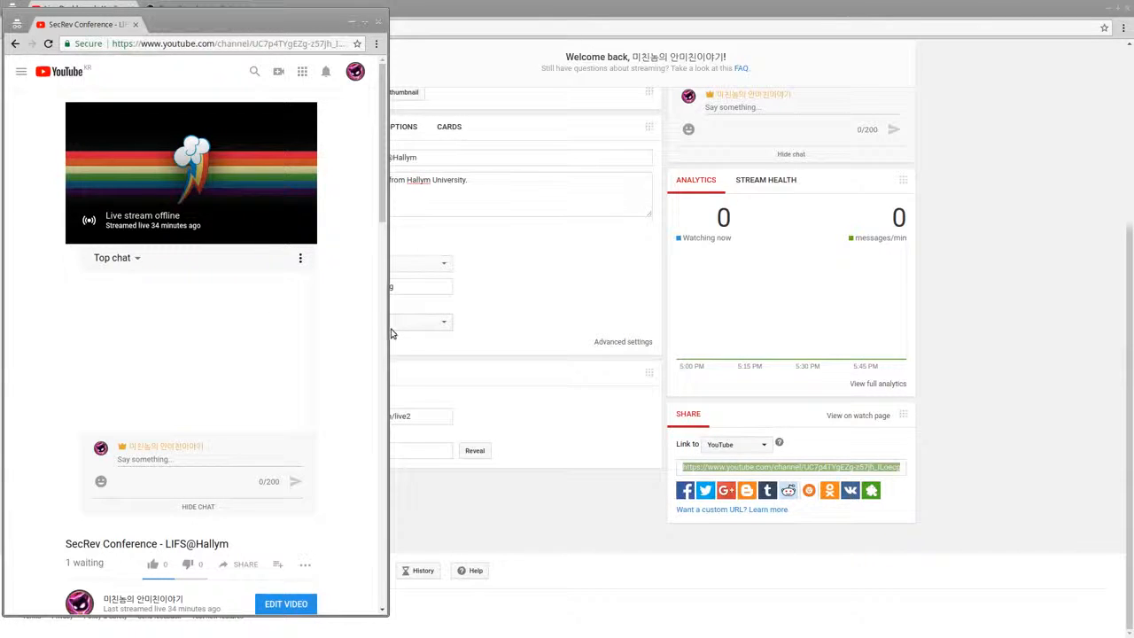
{"action": "left_click_drag", "start_coordinate": [384, 330], "coordinate": [284, 328]}
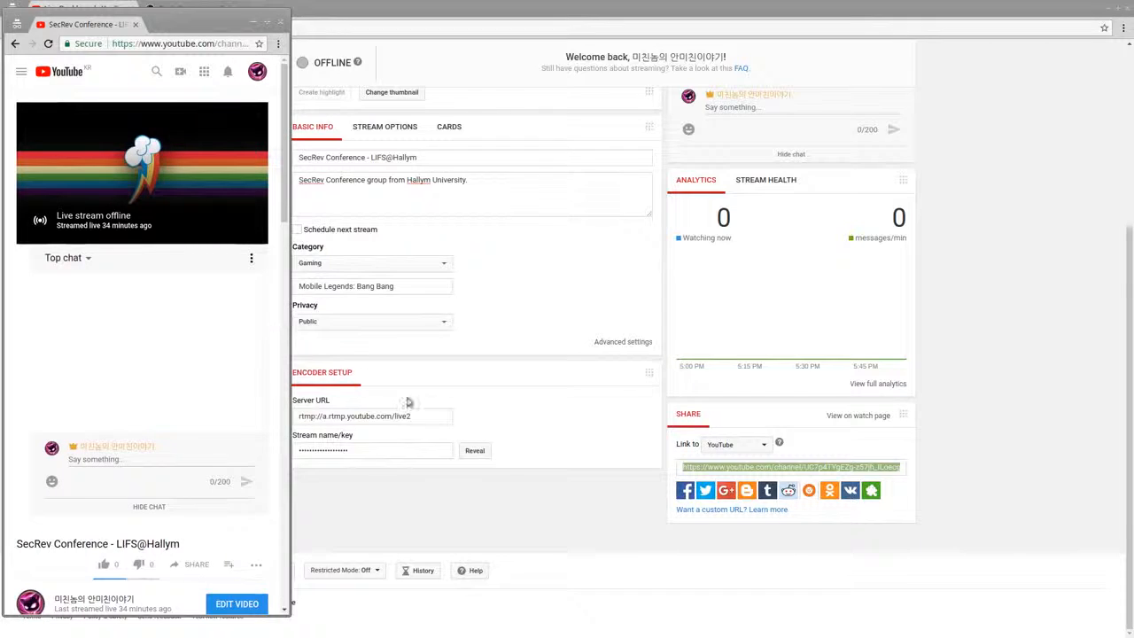
{"action": "left_click", "coordinate": [543, 518]}
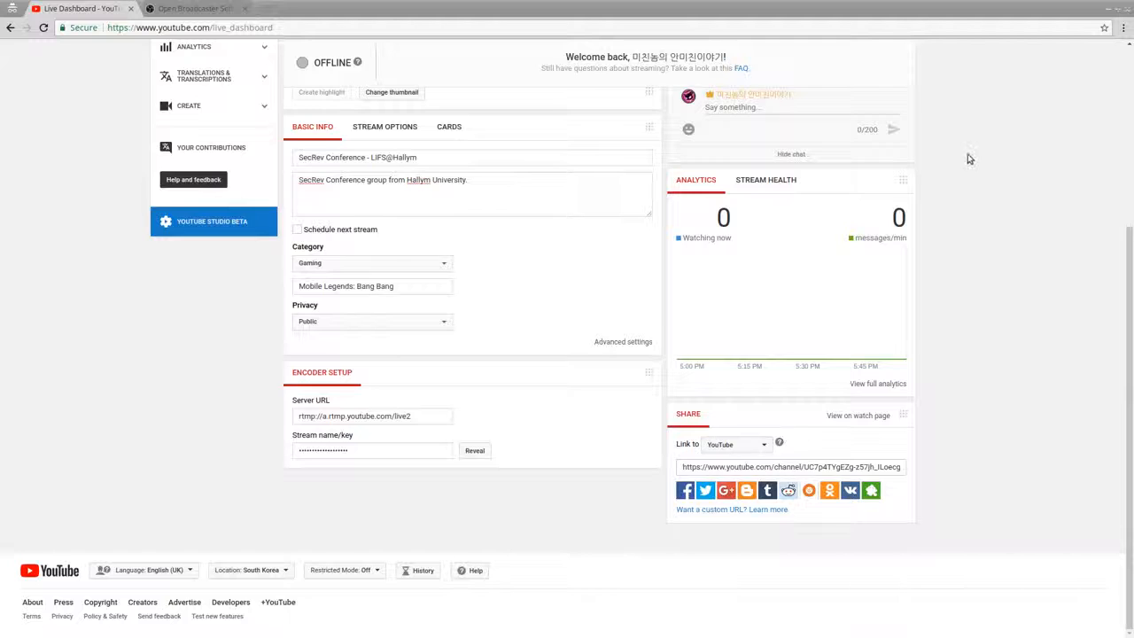
Step: Switch to OBS Studio and position its window over the dashboard
{"action": "scroll", "coordinate": [987, 192], "scroll_direction": "up", "scroll_amount": 3}
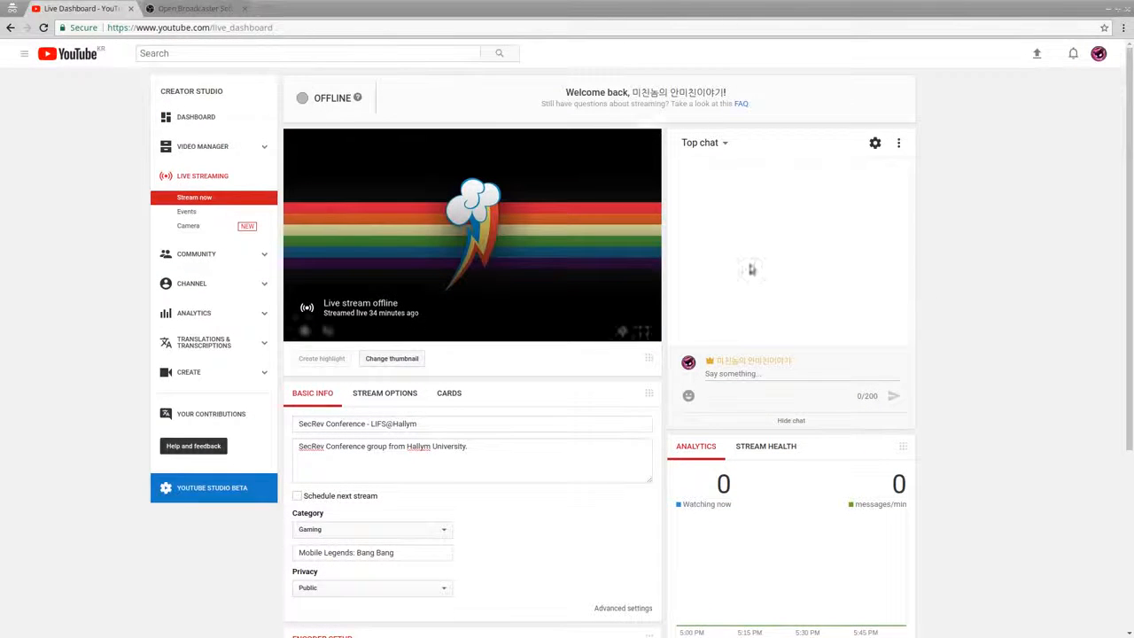
{"action": "scroll", "coordinate": [987, 291], "scroll_direction": "down", "scroll_amount": 3}
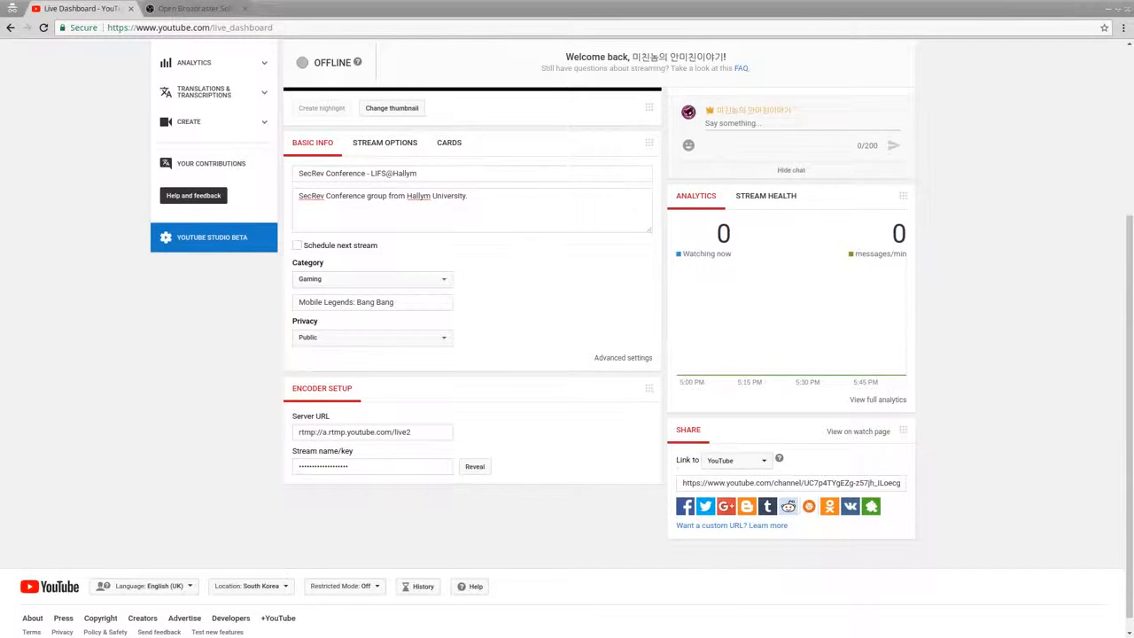
{"action": "key", "text": "alt+Tab"}
{"action": "left_click_drag", "start_coordinate": [663, 99], "coordinate": [702, 65]}
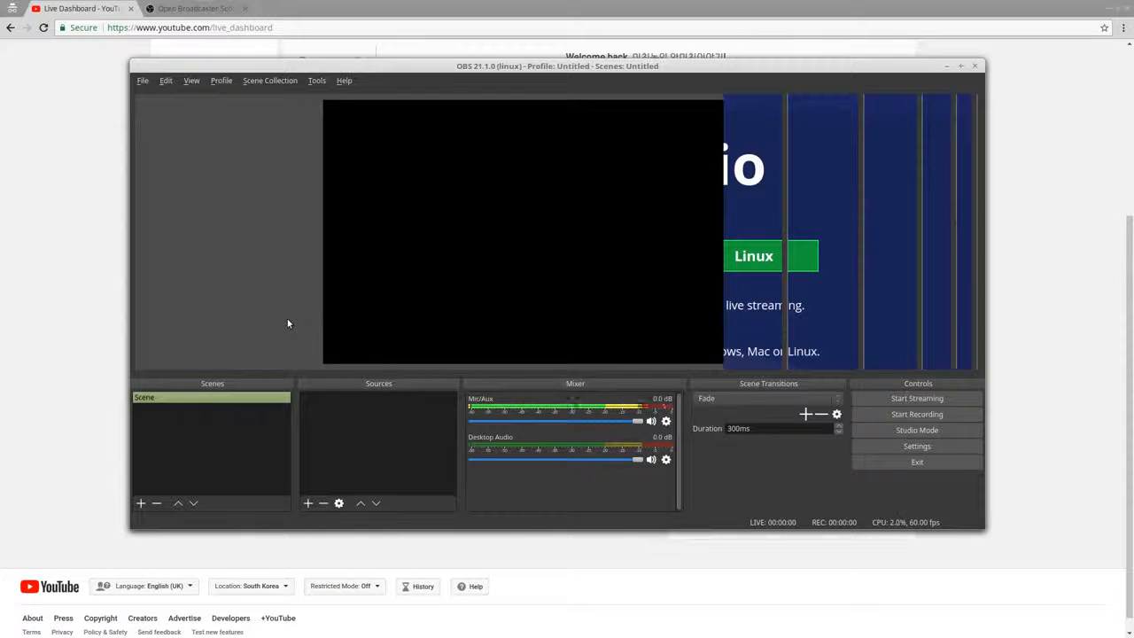
Step: Run the Auto-Configuration Wizard, keeping streaming optimization and current video settings, up to the stream information page
{"action": "left_click", "coordinate": [313, 83]}
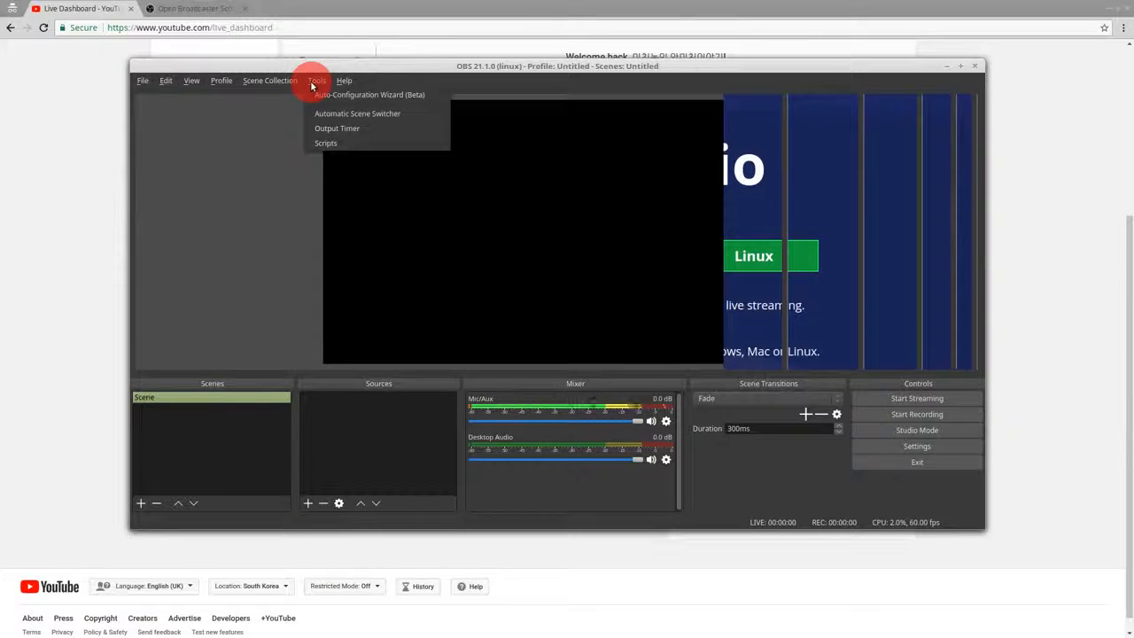
{"action": "left_click", "coordinate": [360, 94]}
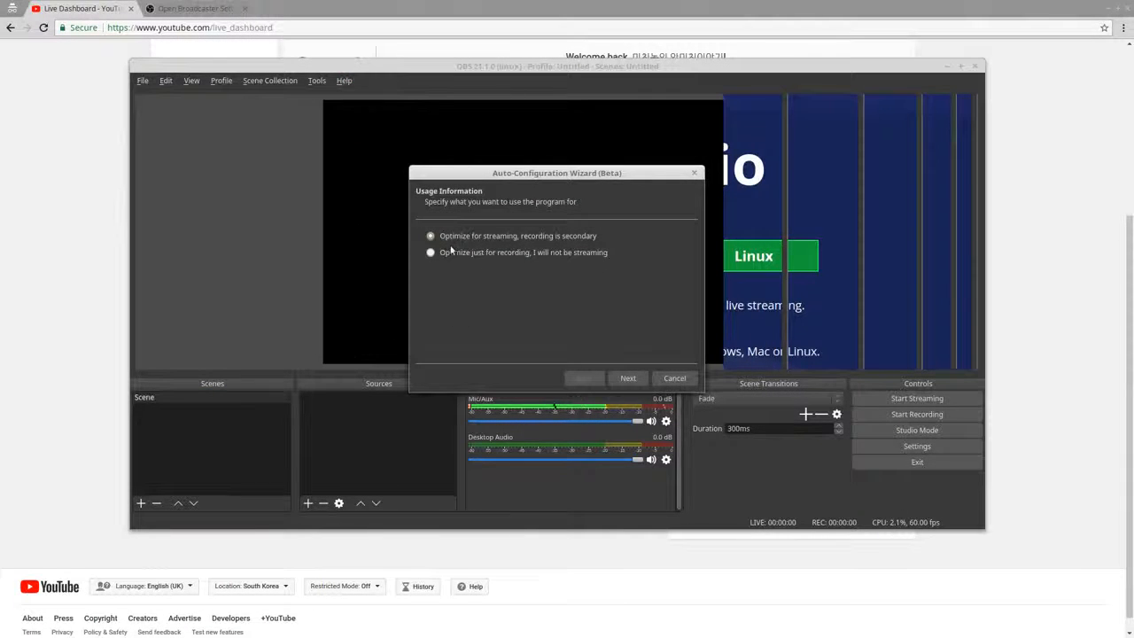
{"action": "left_click", "coordinate": [628, 379]}
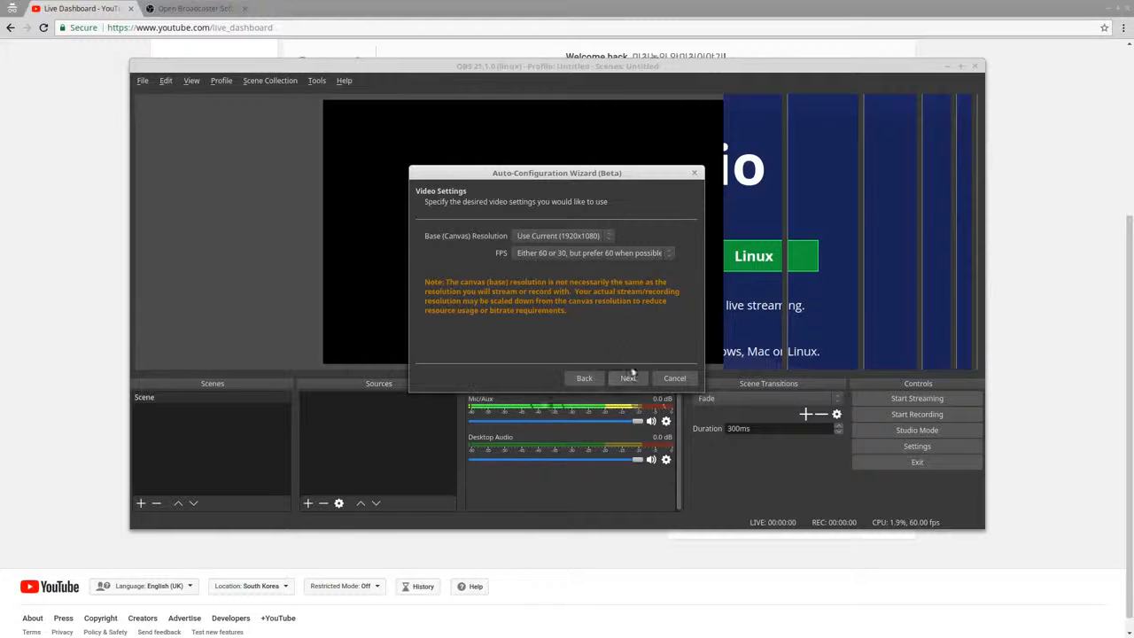
{"action": "left_click", "coordinate": [628, 379]}
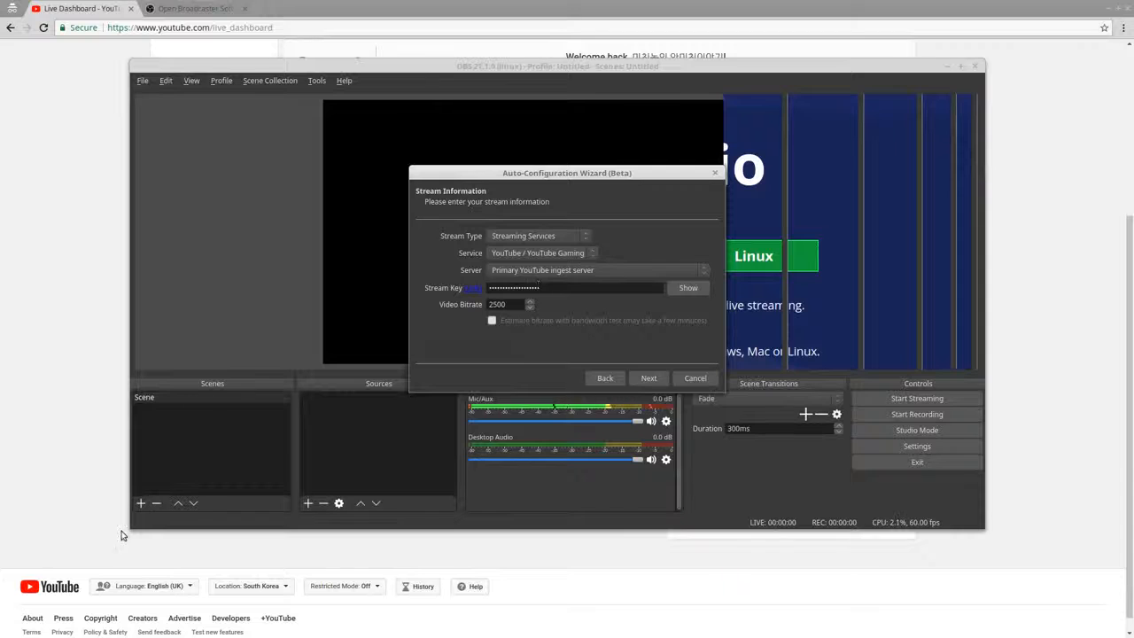
Step: Return to the live dashboard and reveal and select the stream key
{"action": "left_click", "coordinate": [71, 500]}
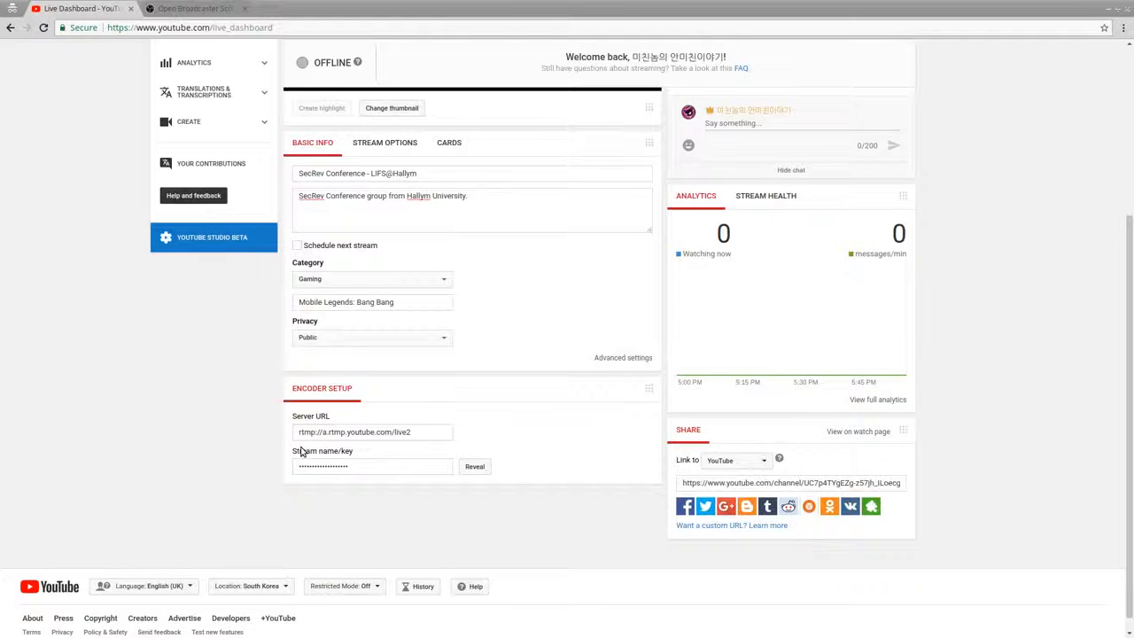
{"action": "left_click", "coordinate": [475, 467]}
{"action": "left_click", "coordinate": [400, 467]}
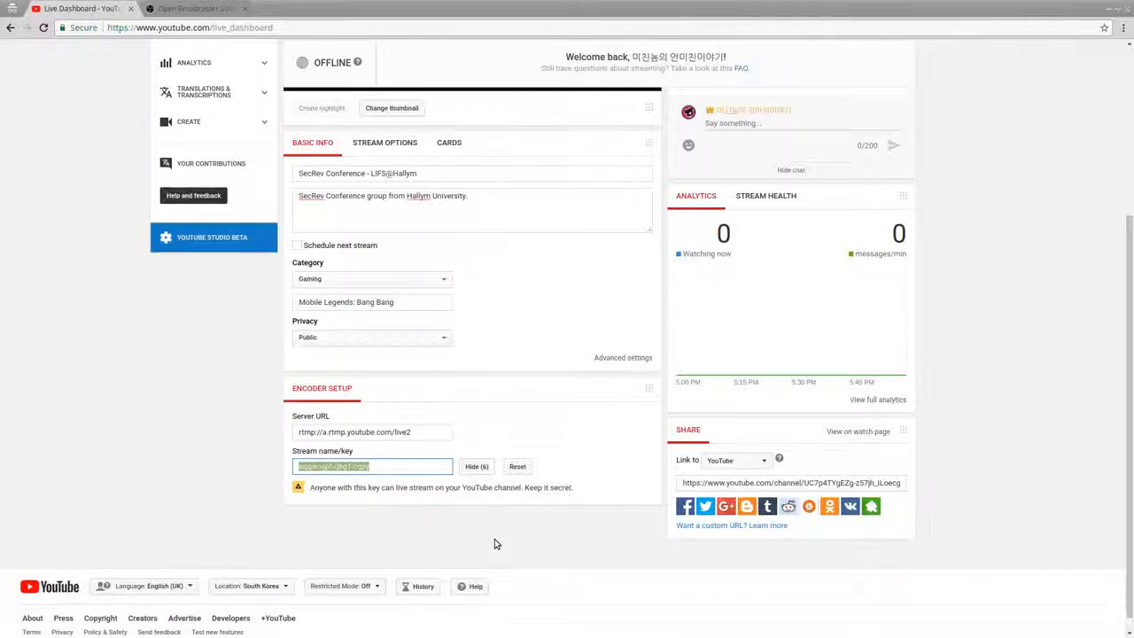
Step: Paste the channel's stream key into the wizard's stream key field and apply the wizard's recommended settings
{"action": "key", "text": "alt+Tab"}
{"action": "left_click", "coordinate": [689, 288]}
{"action": "triple_click", "coordinate": [532, 288]}
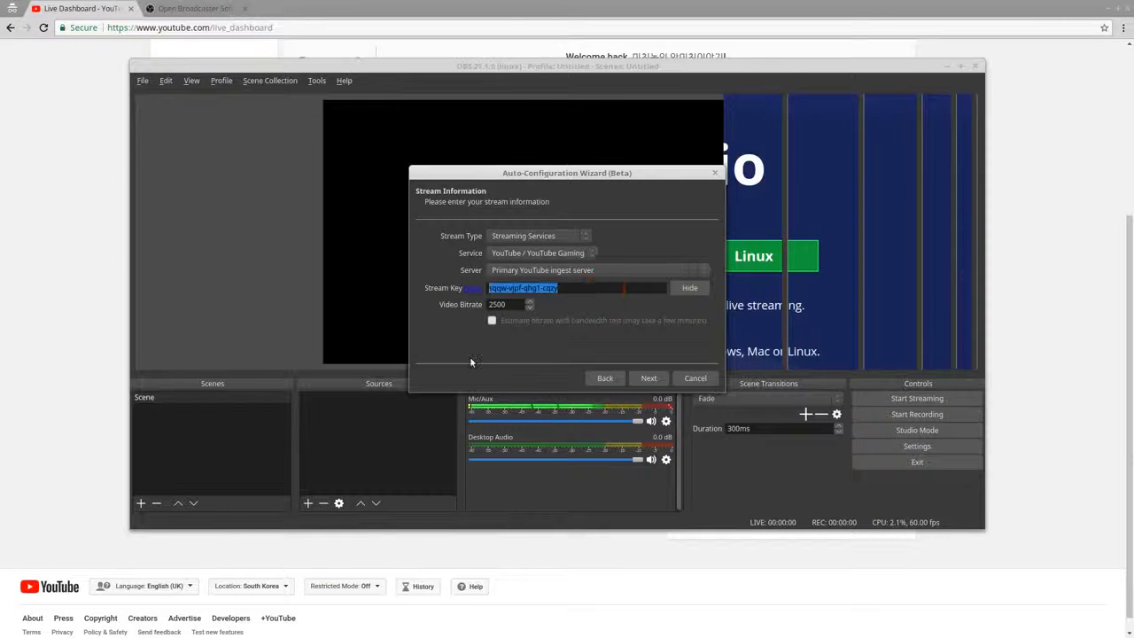
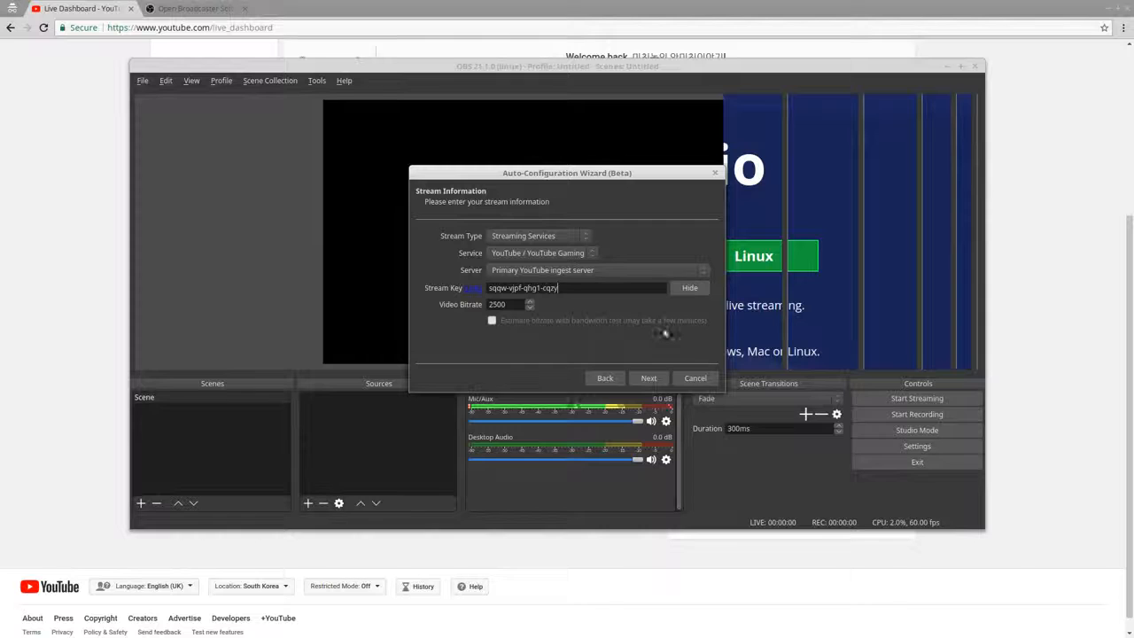
{"action": "left_click", "coordinate": [656, 380]}
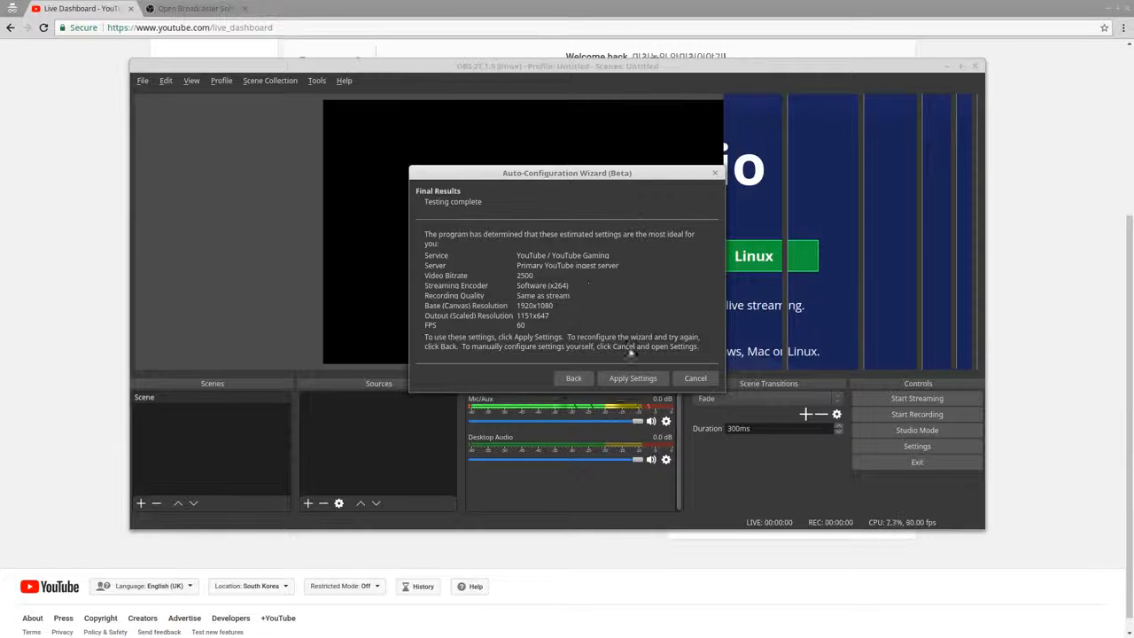
{"action": "left_click", "coordinate": [644, 379]}
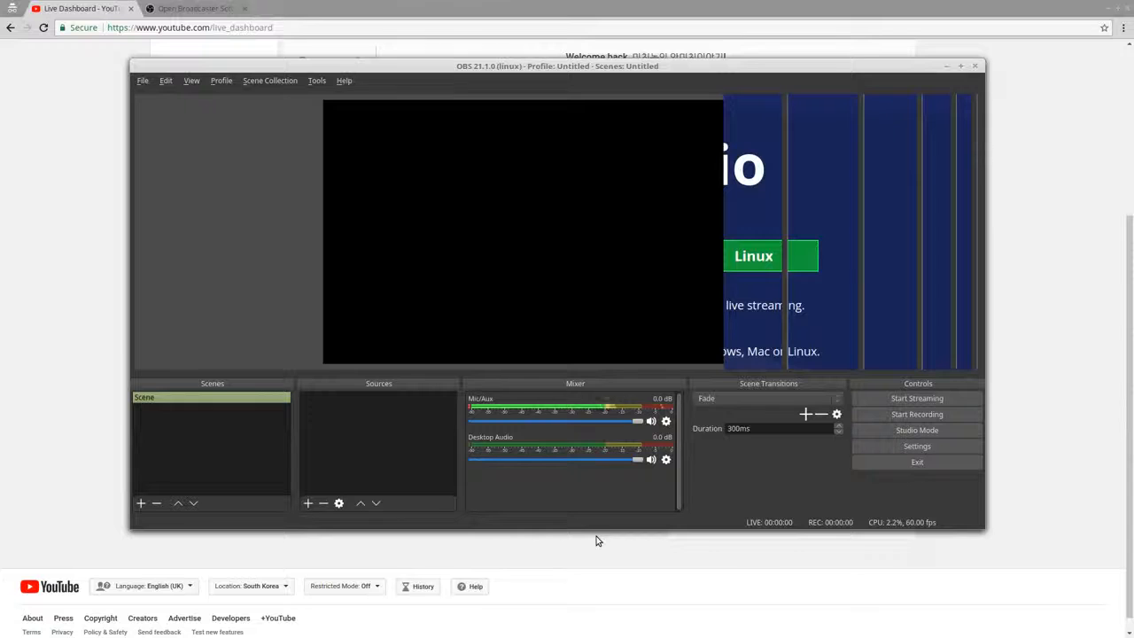
Step: Review the menus and the saved stream key on the Stream page of Settings without changing anything
{"action": "left_click", "coordinate": [97, 333]}
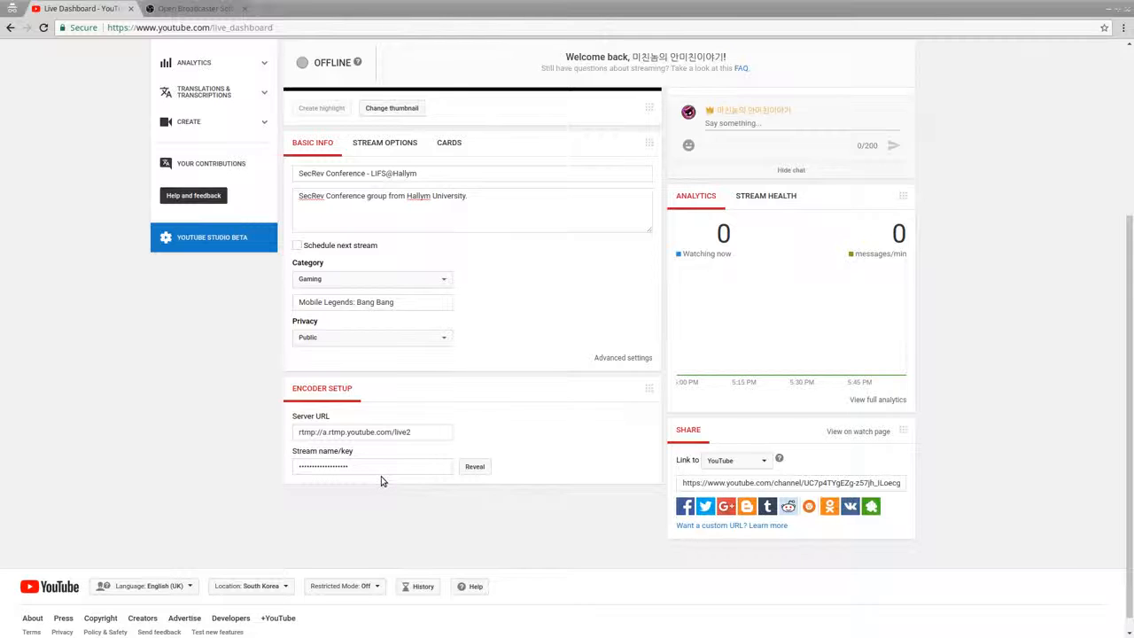
{"action": "key", "text": "alt+Tab"}
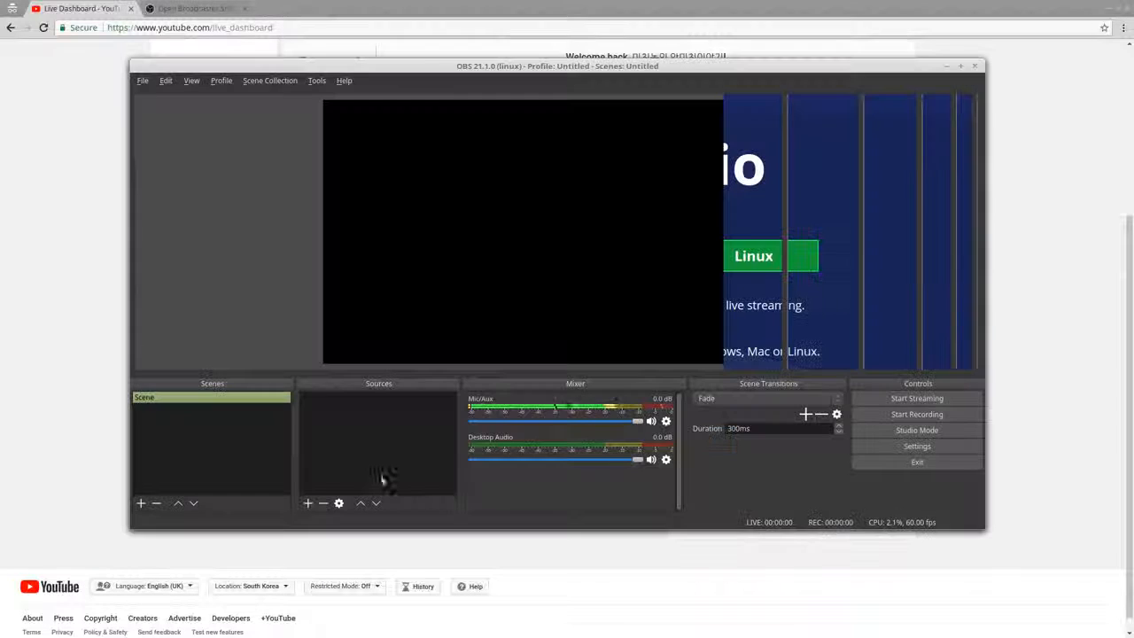
{"action": "left_click", "coordinate": [317, 81]}
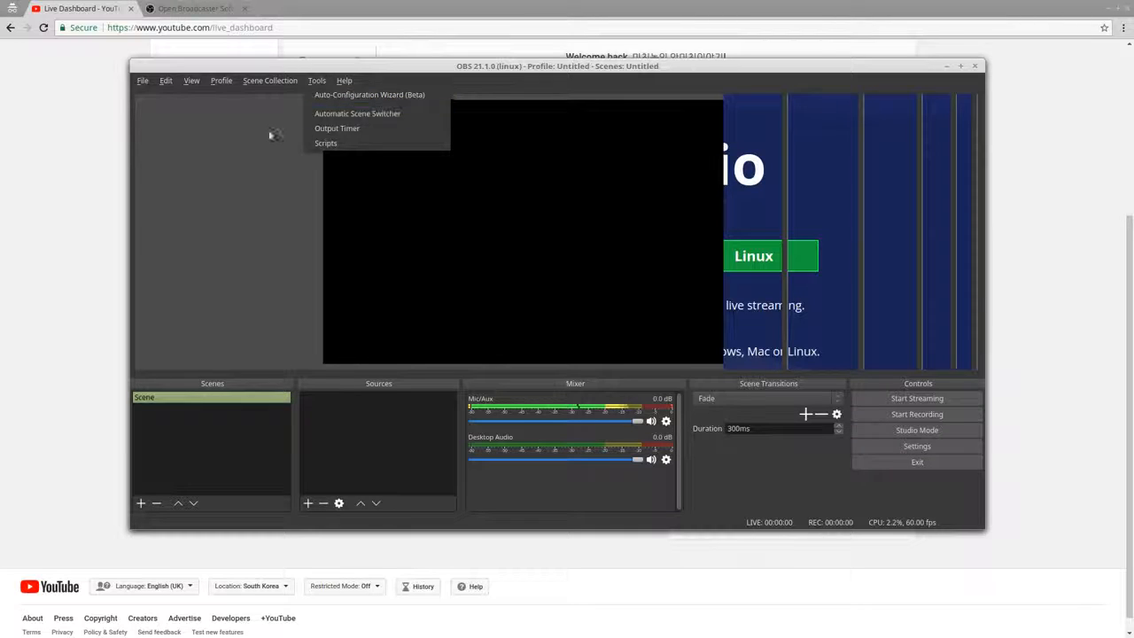
{"action": "left_click", "coordinate": [208, 136]}
{"action": "left_click", "coordinate": [166, 81]}
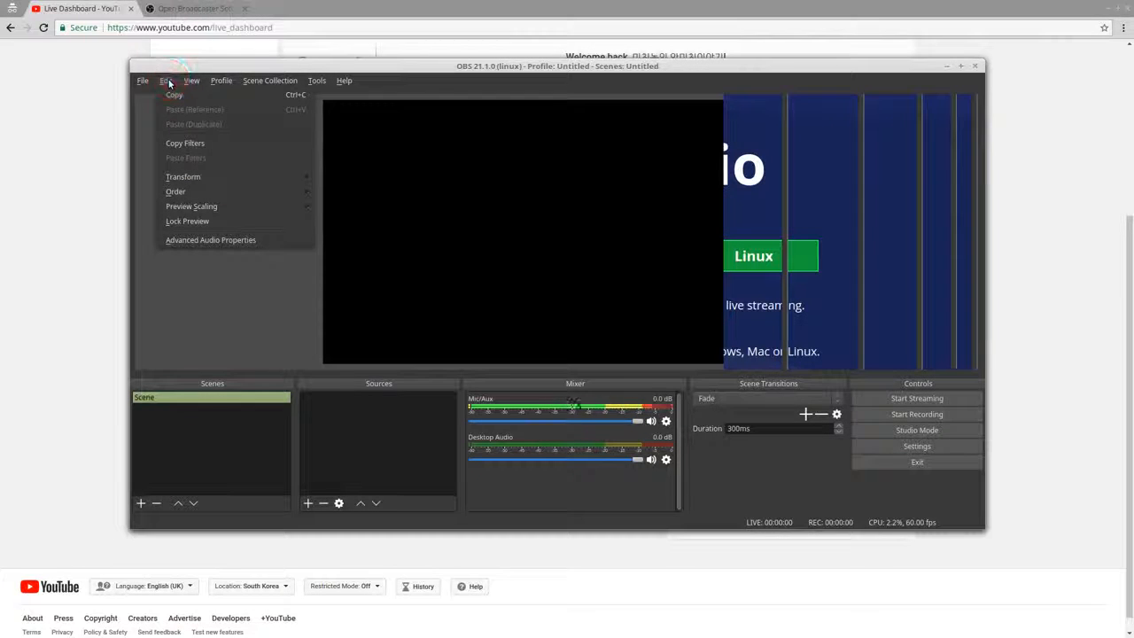
{"action": "mouse_move", "coordinate": [202, 80]}
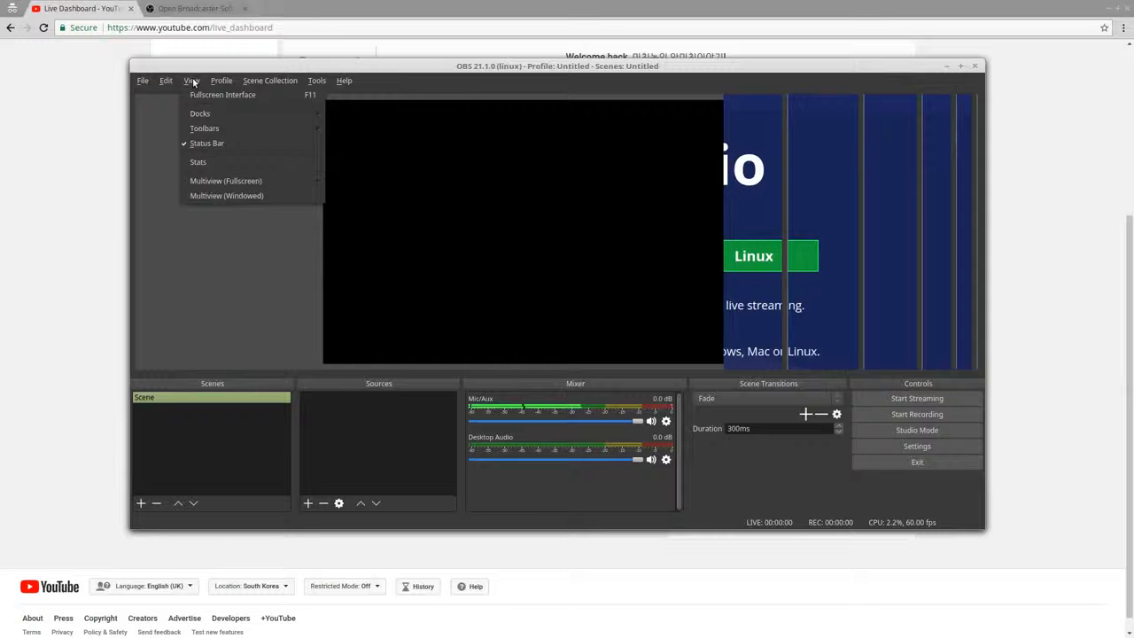
{"action": "mouse_move", "coordinate": [166, 80]}
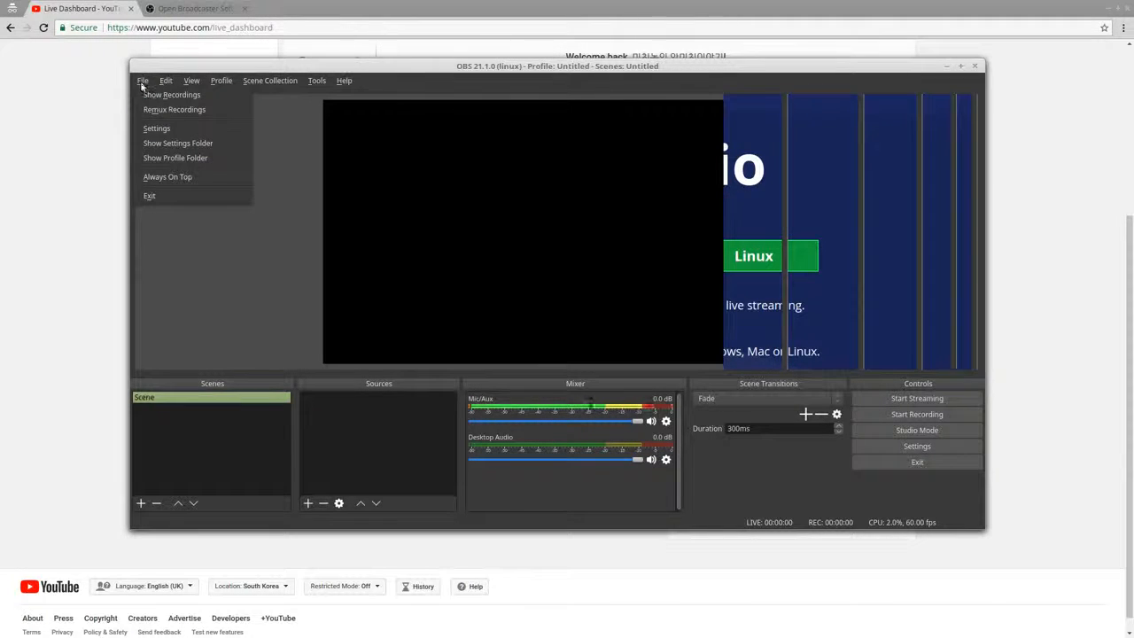
{"action": "left_click", "coordinate": [151, 130]}
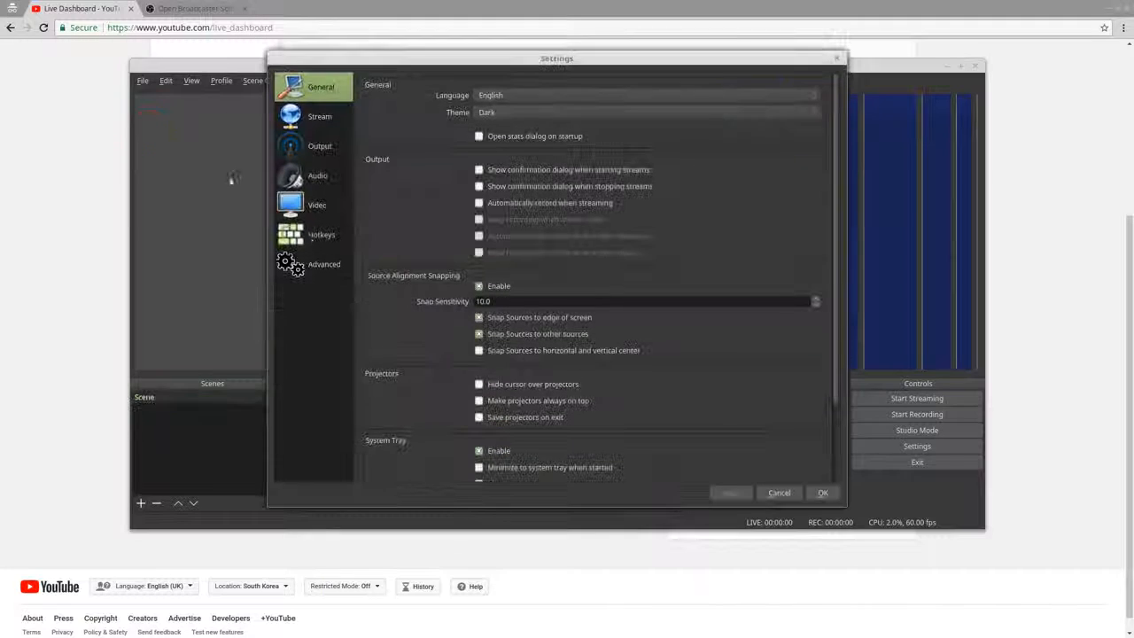
{"action": "left_click", "coordinate": [306, 123]}
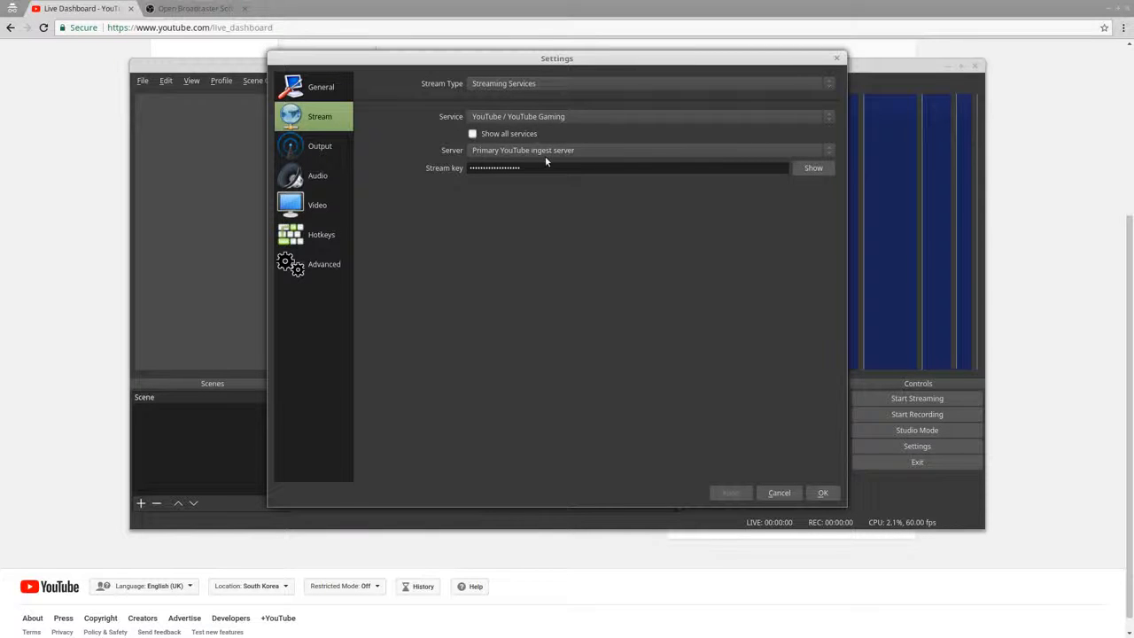
{"action": "left_click", "coordinate": [813, 167]}
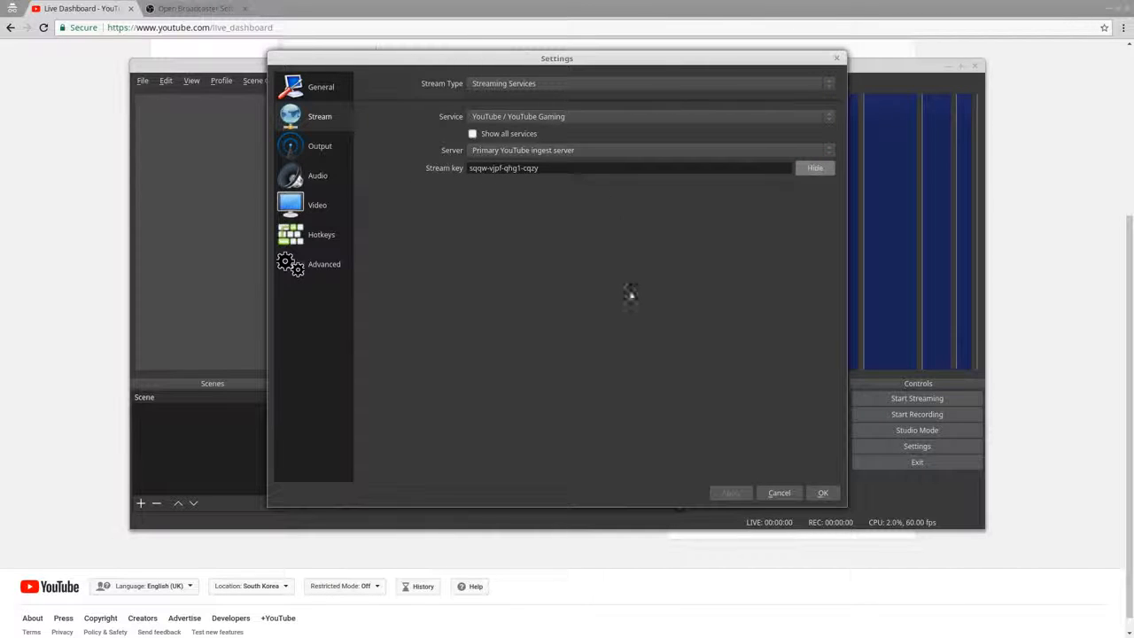
{"action": "left_click", "coordinate": [779, 493]}
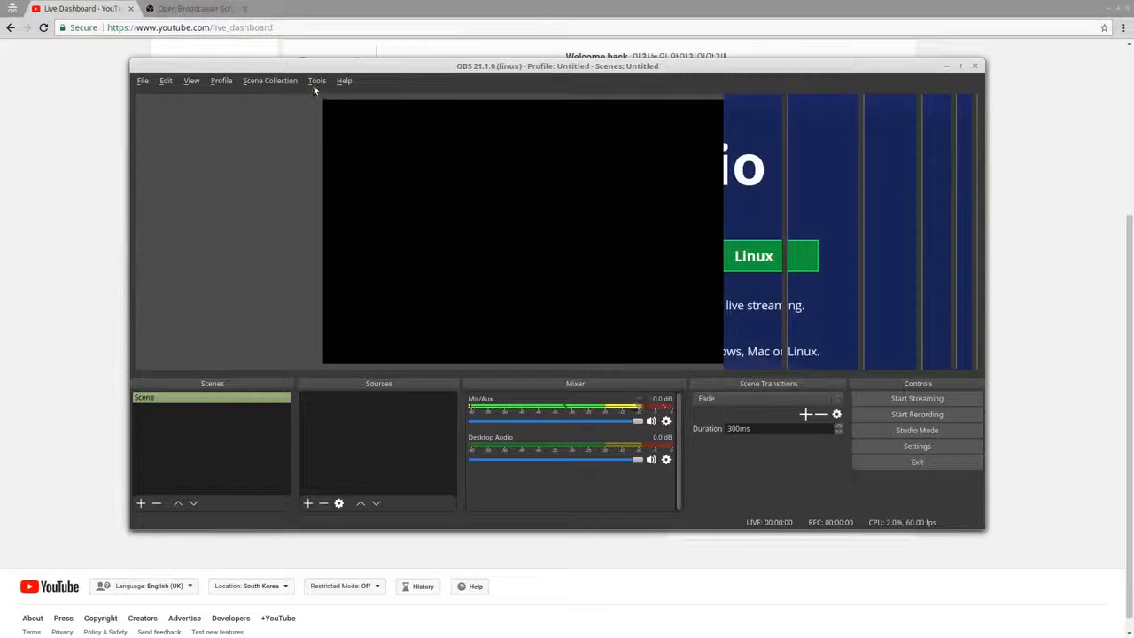
{"action": "left_click", "coordinate": [316, 82]}
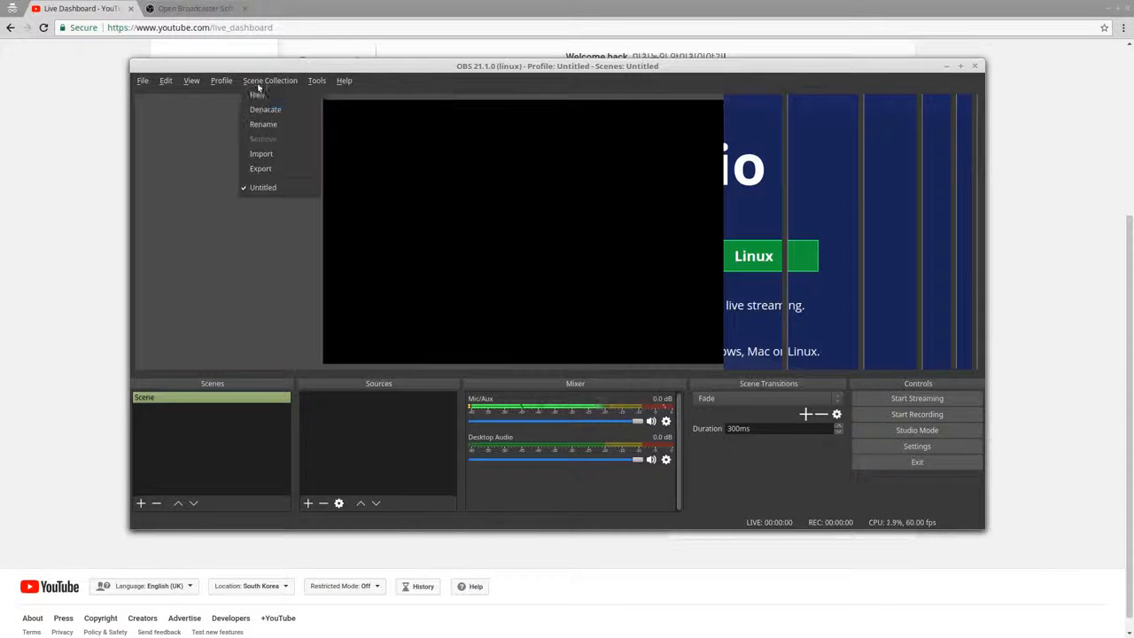
{"action": "left_click", "coordinate": [189, 132]}
{"action": "left_click", "coordinate": [142, 80]}
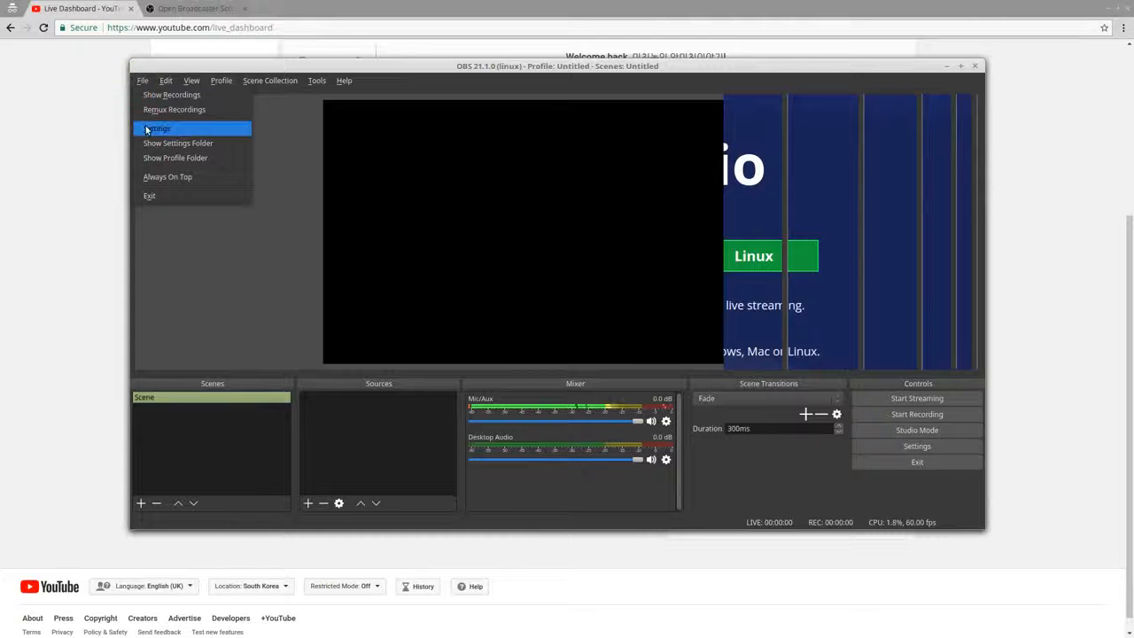
{"action": "left_click", "coordinate": [145, 127]}
{"action": "left_click", "coordinate": [323, 117]}
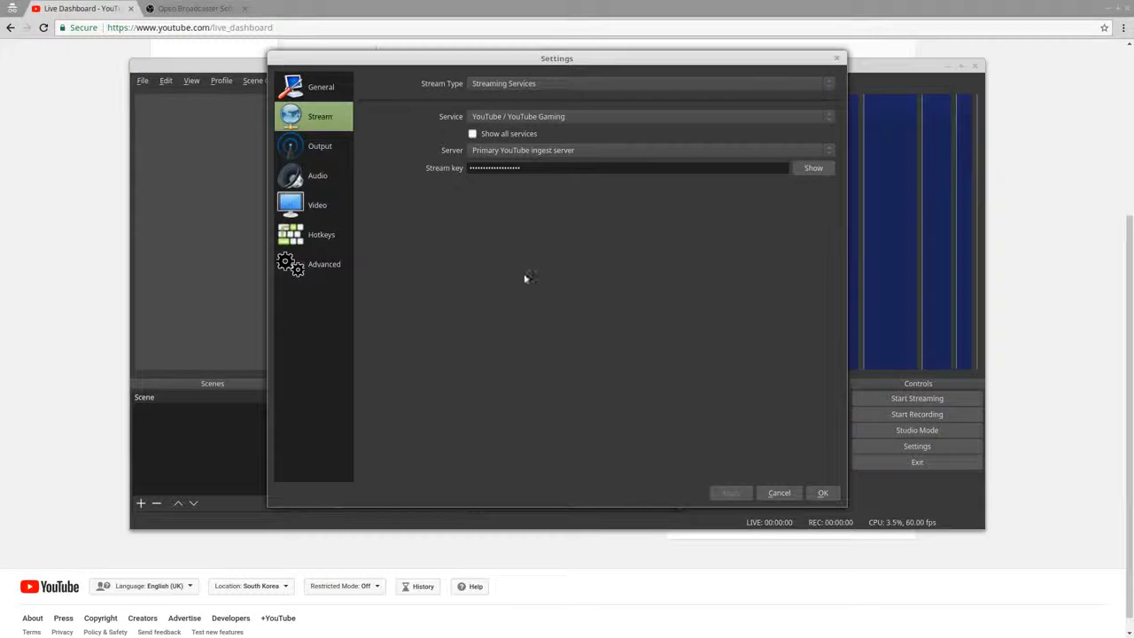
{"action": "left_click", "coordinate": [778, 491]}
{"action": "left_click", "coordinate": [271, 274]}
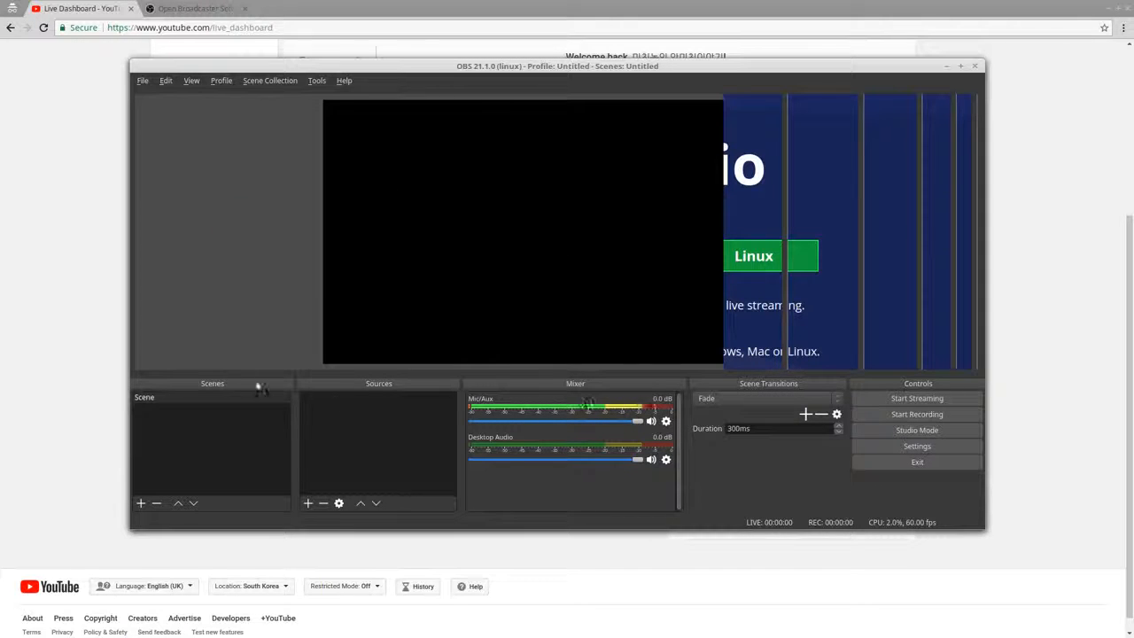
Step: Add a Video Capture Device (V4L2) source named 'Video Capture Device (V4L2) - Webcam' using the USB 2.0 Webcam Device
{"action": "left_click", "coordinate": [186, 403]}
{"action": "left_click", "coordinate": [335, 408]}
{"action": "left_click", "coordinate": [308, 503]}
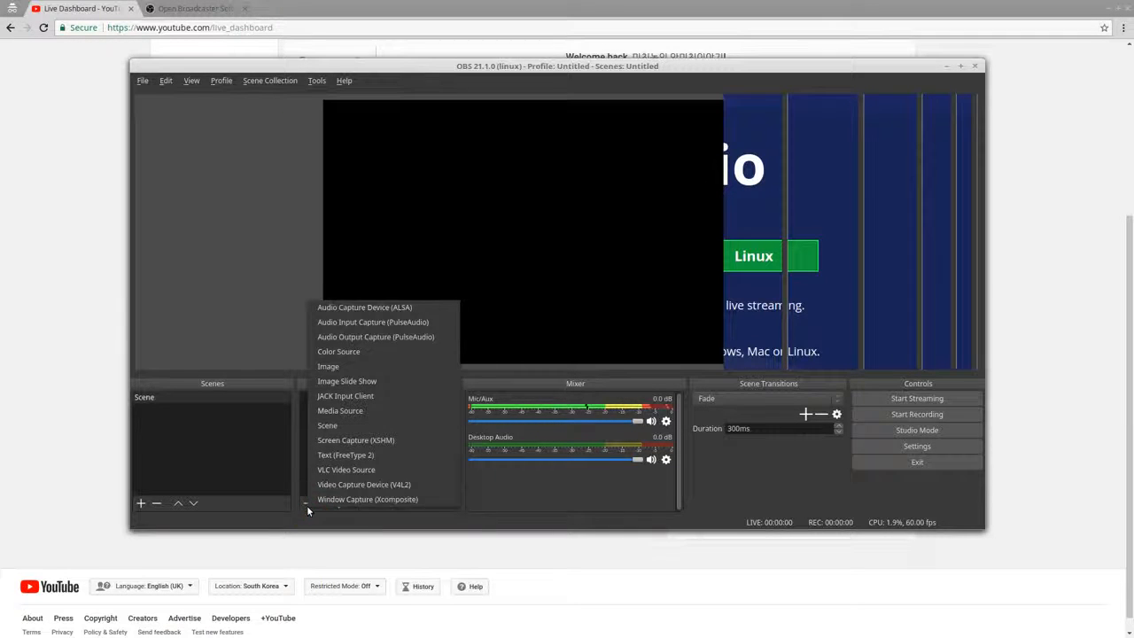
{"action": "left_click", "coordinate": [267, 308]}
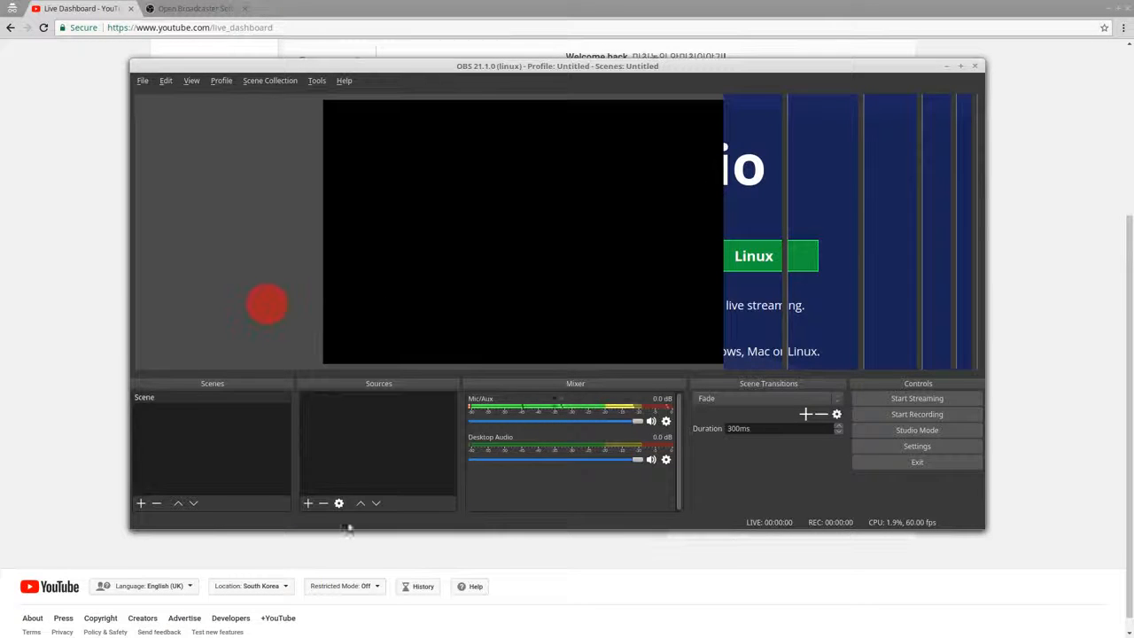
{"action": "left_click", "coordinate": [307, 503]}
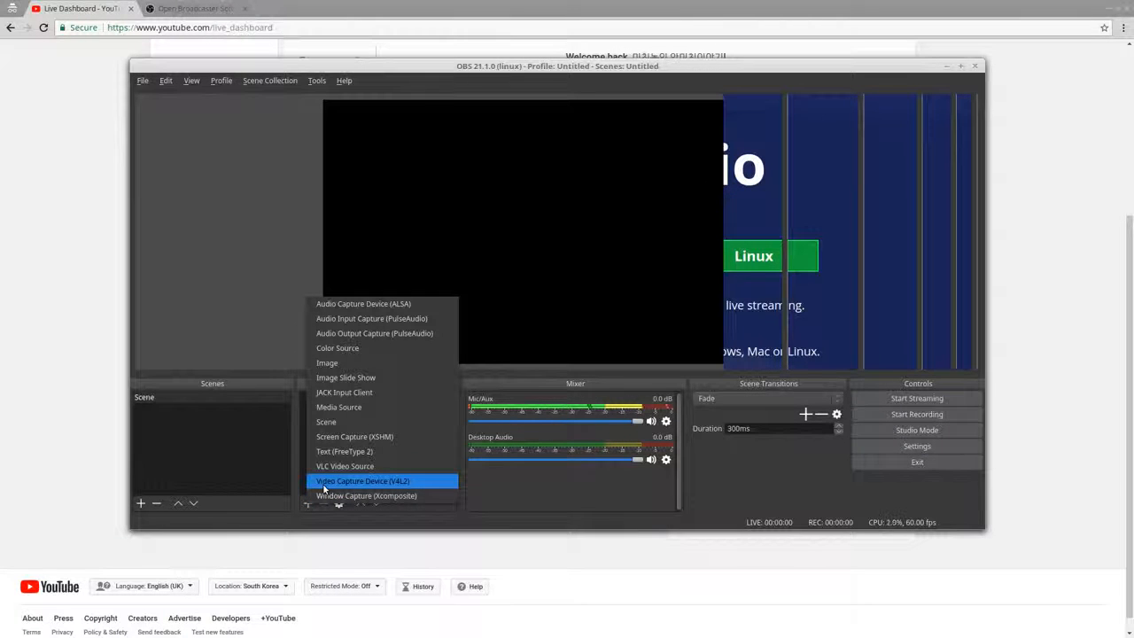
{"action": "left_click", "coordinate": [324, 487]}
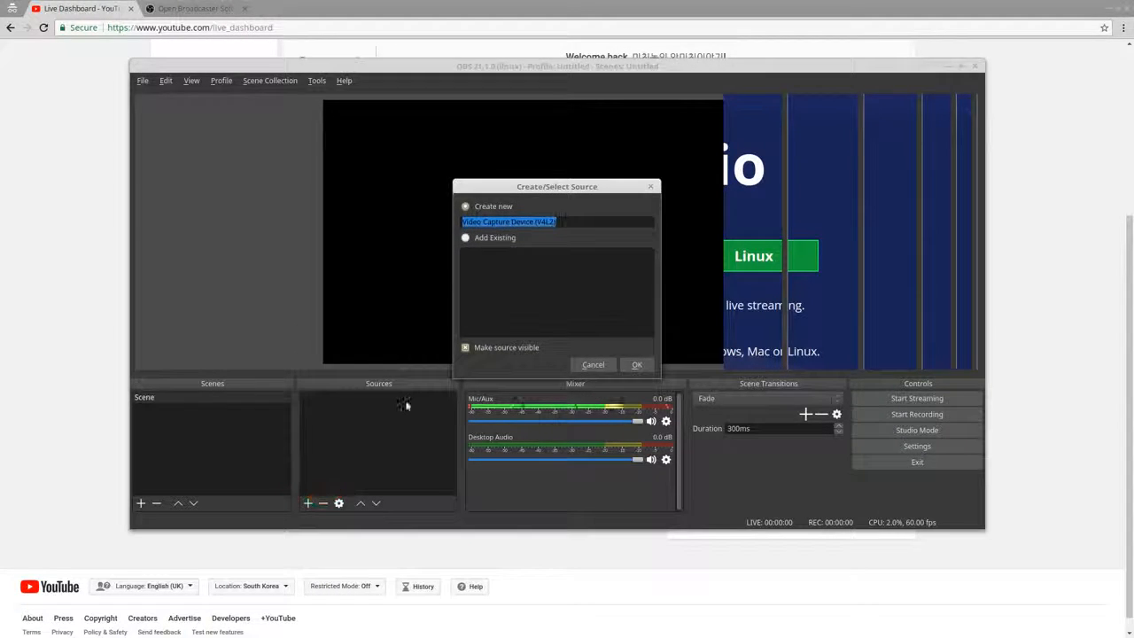
{"action": "left_click", "coordinate": [567, 224]}
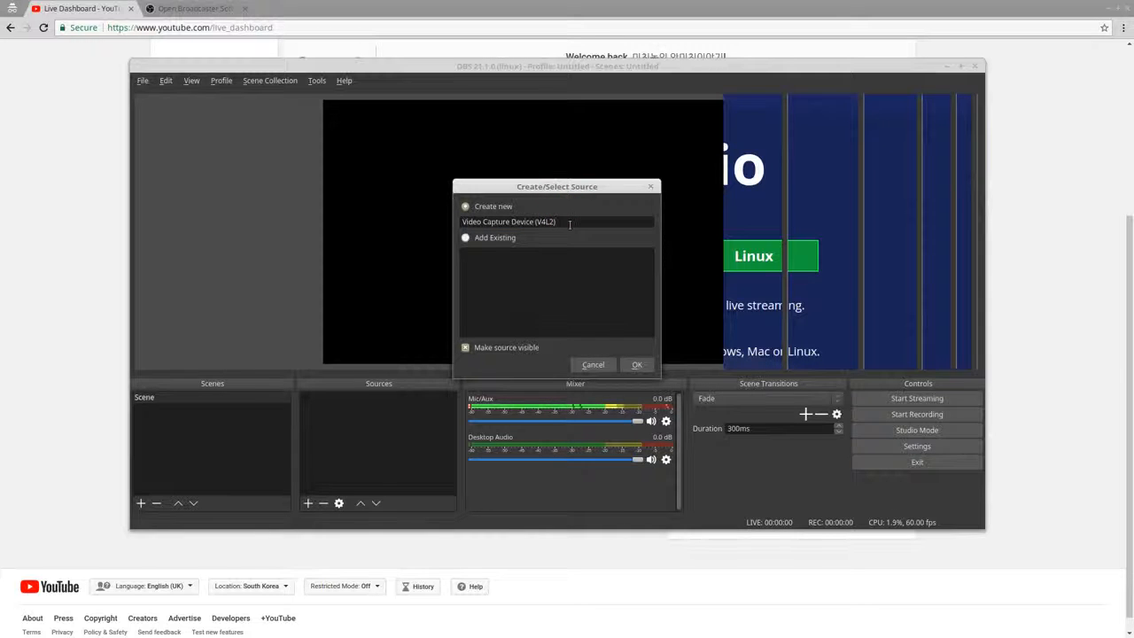
{"action": "type", "text": "- Webcam"}
{"action": "left_click", "coordinate": [635, 362]}
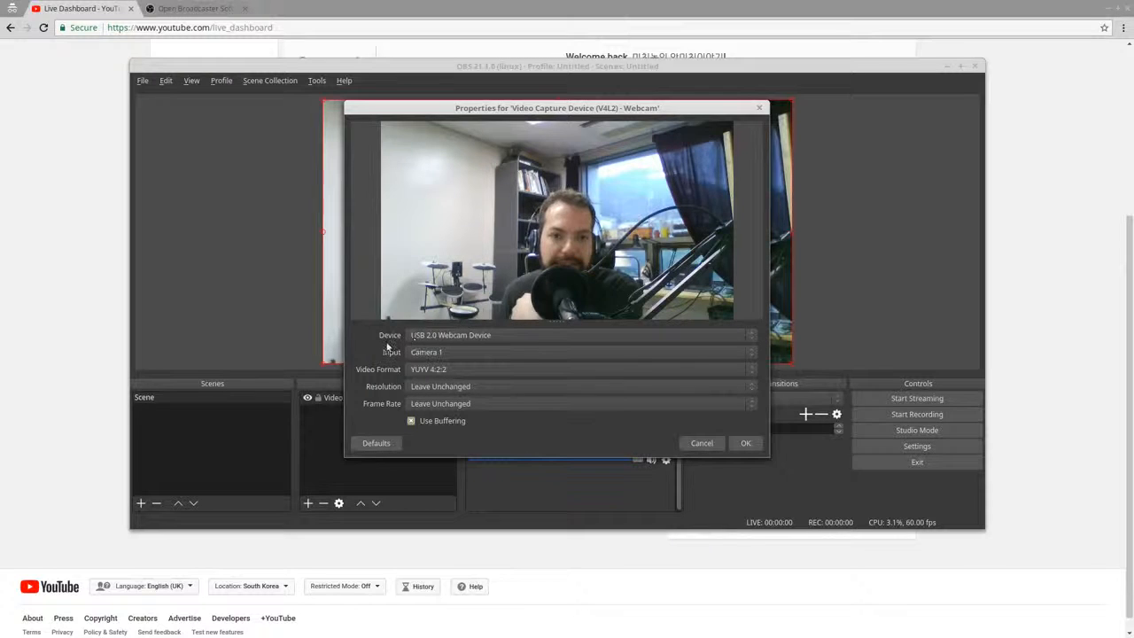
{"action": "left_click", "coordinate": [503, 334]}
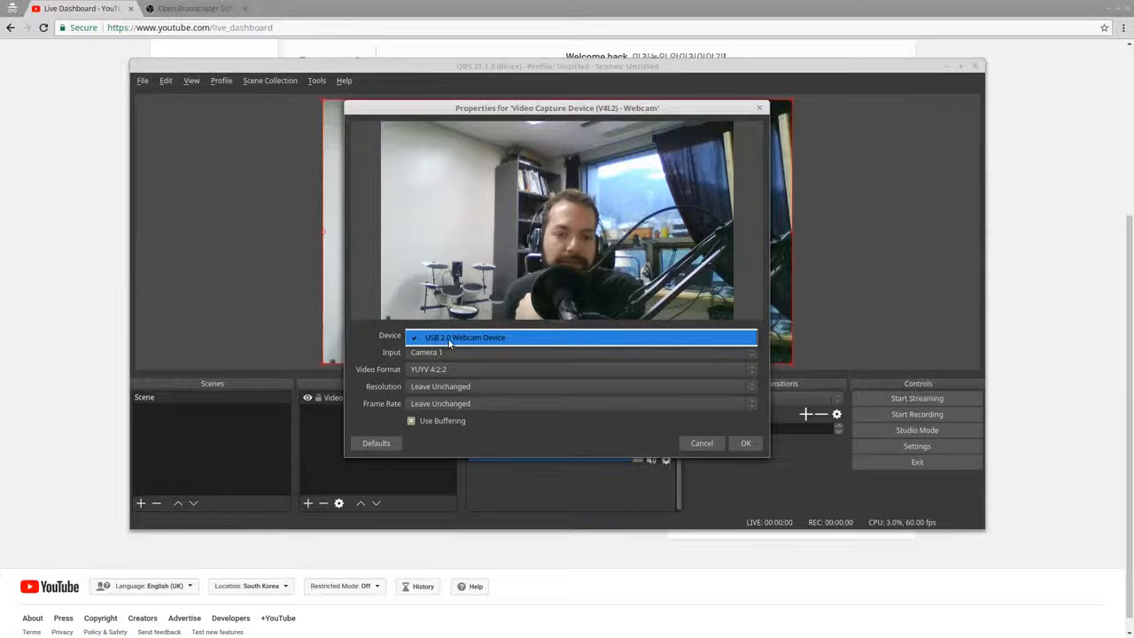
{"action": "left_click", "coordinate": [512, 344]}
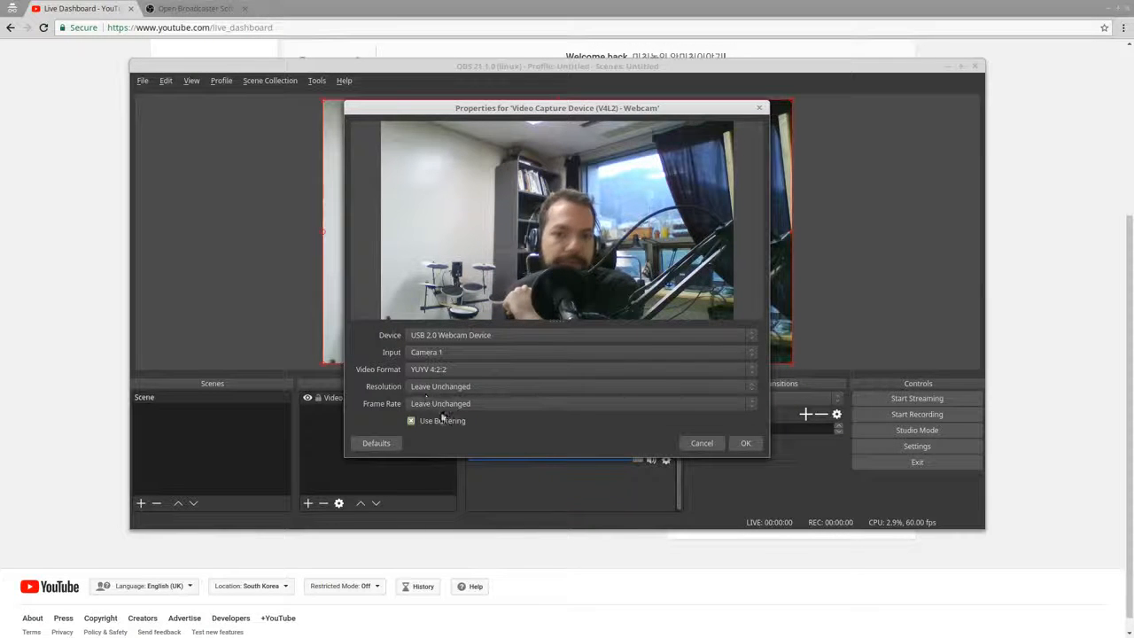
{"action": "left_click", "coordinate": [747, 444]}
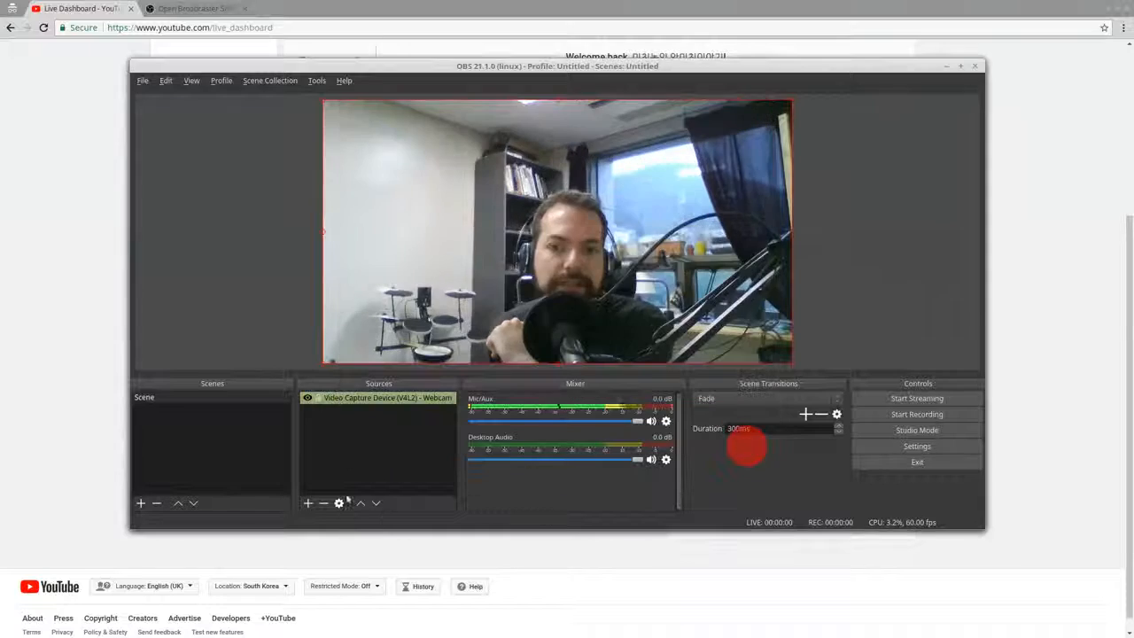
Step: Add a new scene named Desktop
{"action": "left_click", "coordinate": [362, 437]}
{"action": "left_click", "coordinate": [223, 431]}
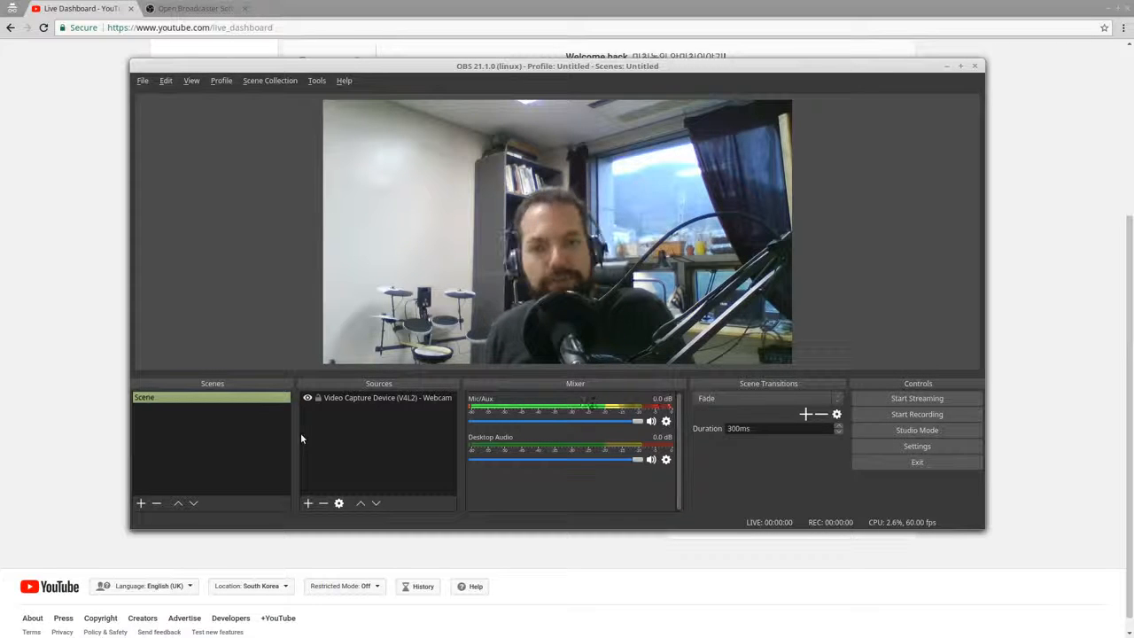
{"action": "left_click", "coordinate": [338, 432]}
{"action": "left_click", "coordinate": [193, 430]}
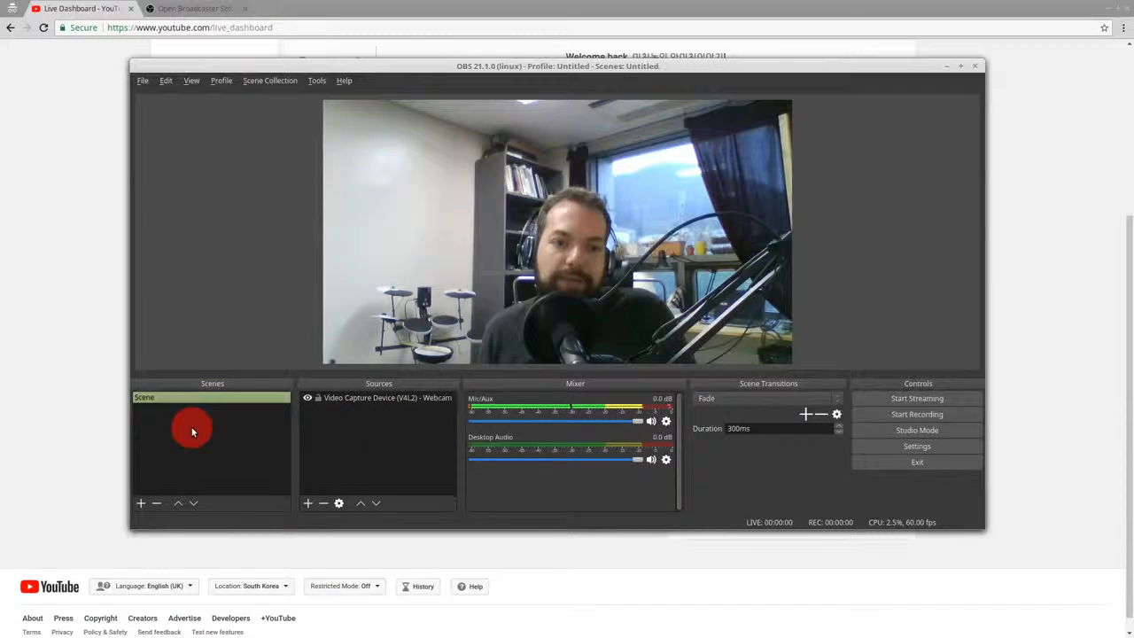
{"action": "left_click", "coordinate": [141, 503]}
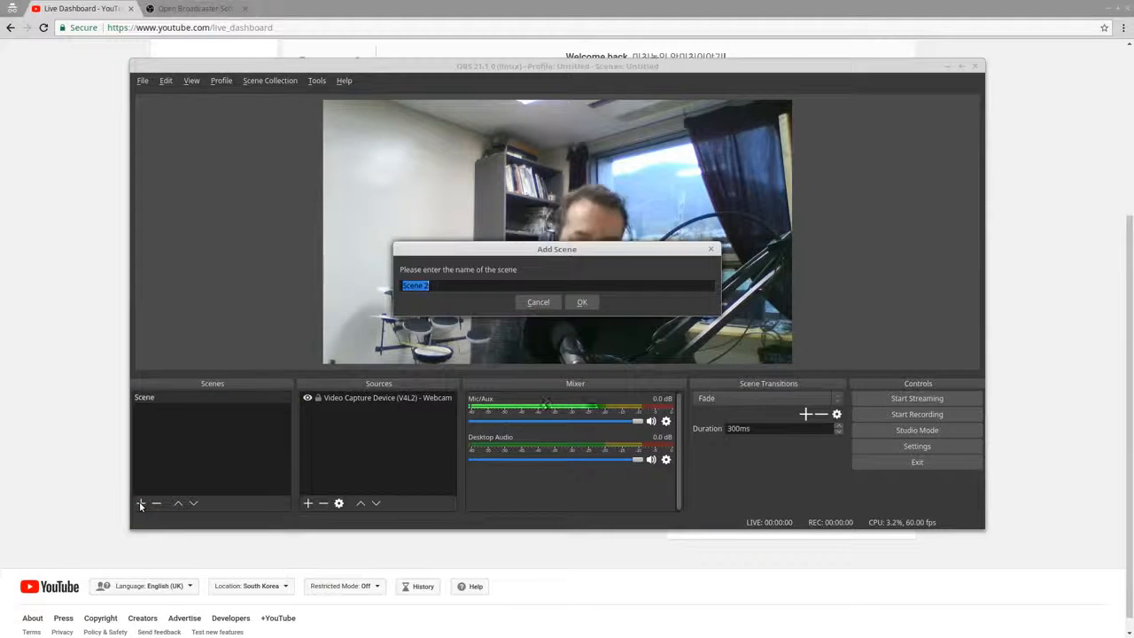
{"action": "type", "text": "Desktop"}
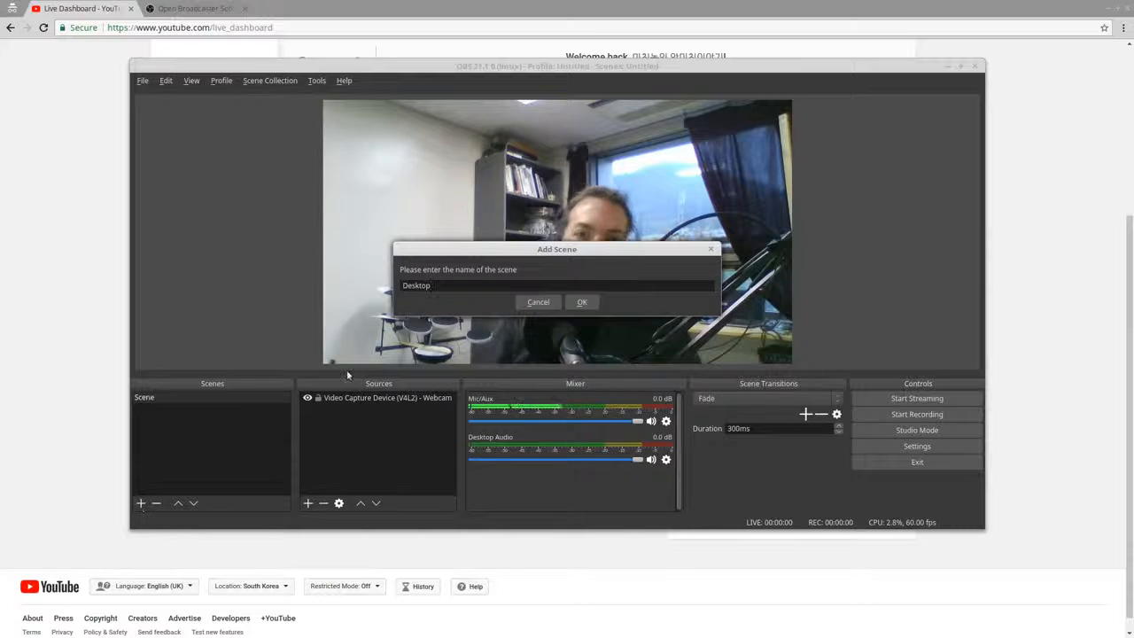
{"action": "left_click", "coordinate": [581, 302]}
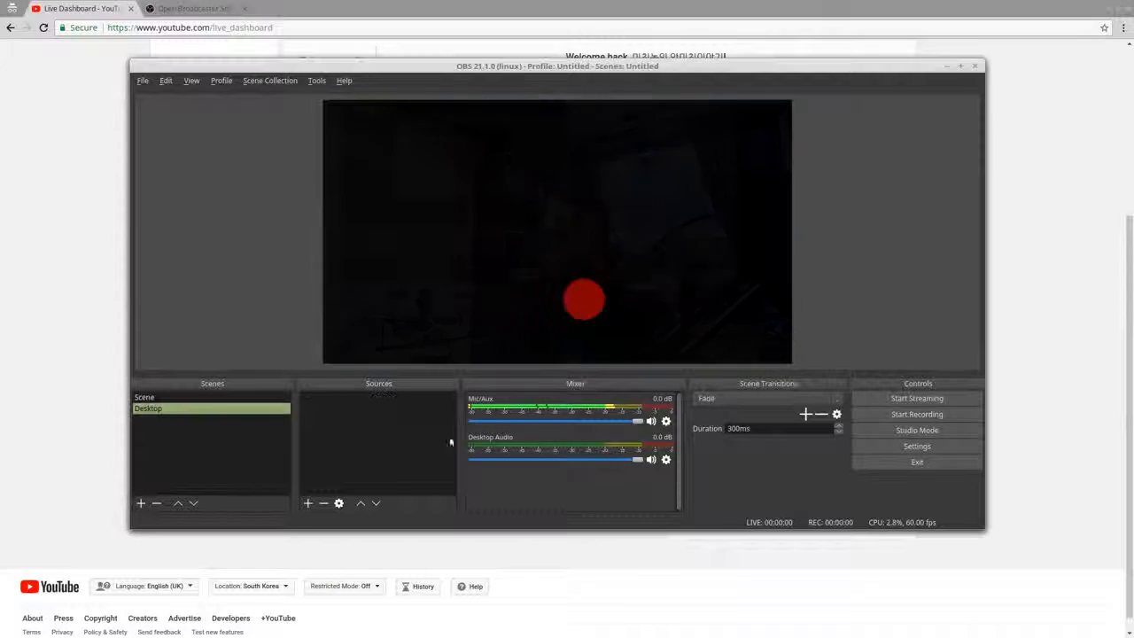
Step: Add a Screen Capture (XSHM) source to the Desktop scene, capturing Screen 1 (1920x1080 @ 0,0)
{"action": "left_click", "coordinate": [308, 507]}
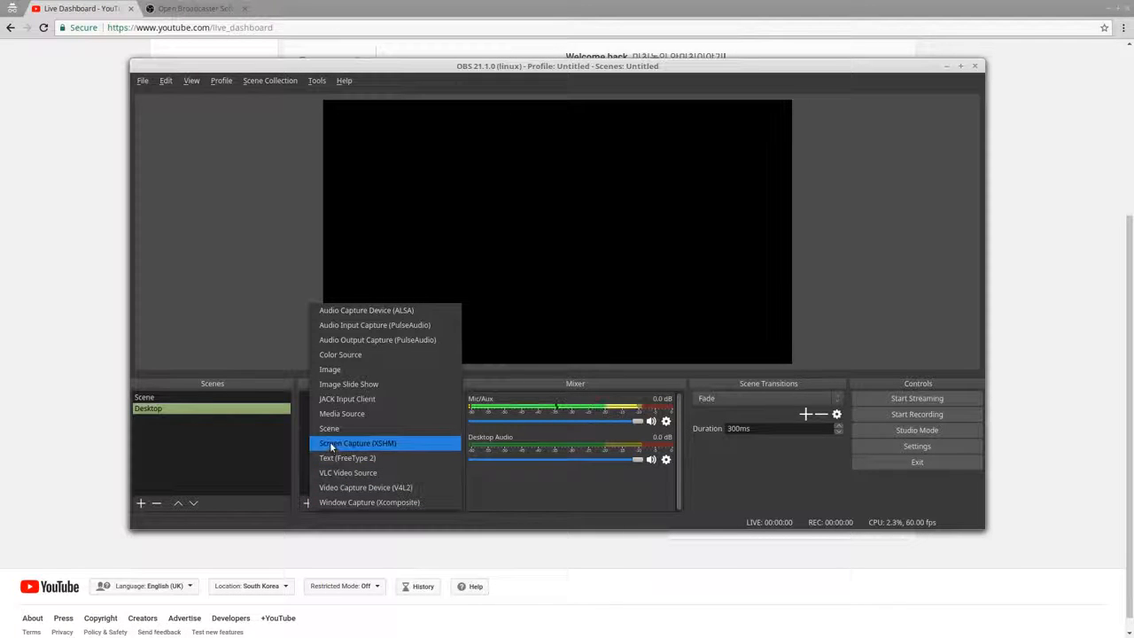
{"action": "left_click", "coordinate": [400, 444]}
{"action": "left_click", "coordinate": [552, 219]}
{"action": "left_click", "coordinate": [643, 364]}
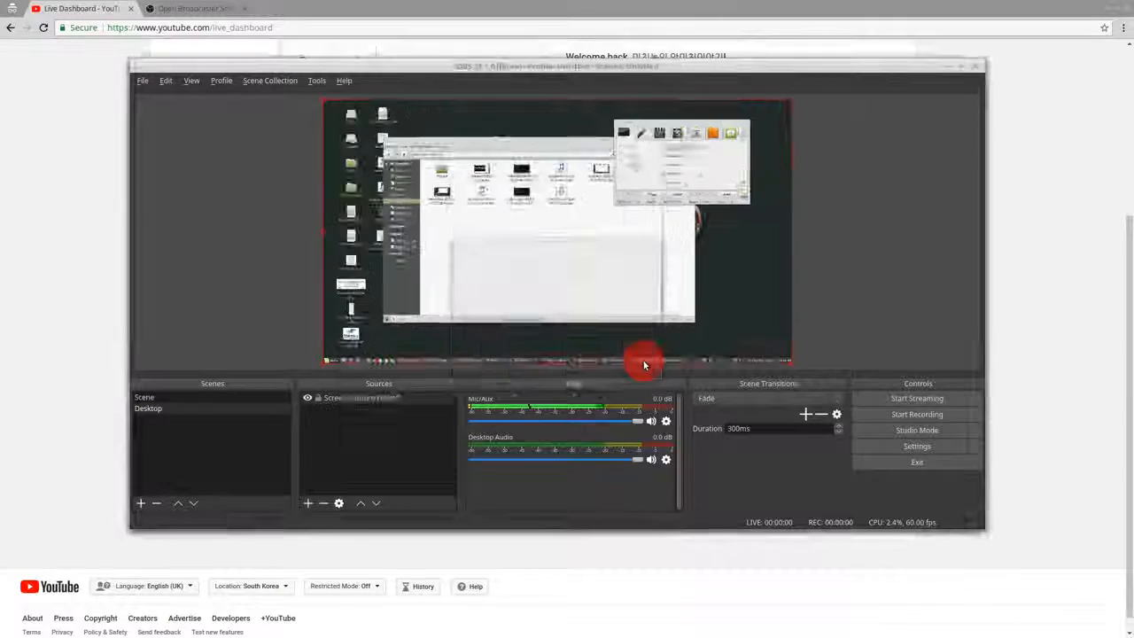
{"action": "left_click", "coordinate": [585, 357]}
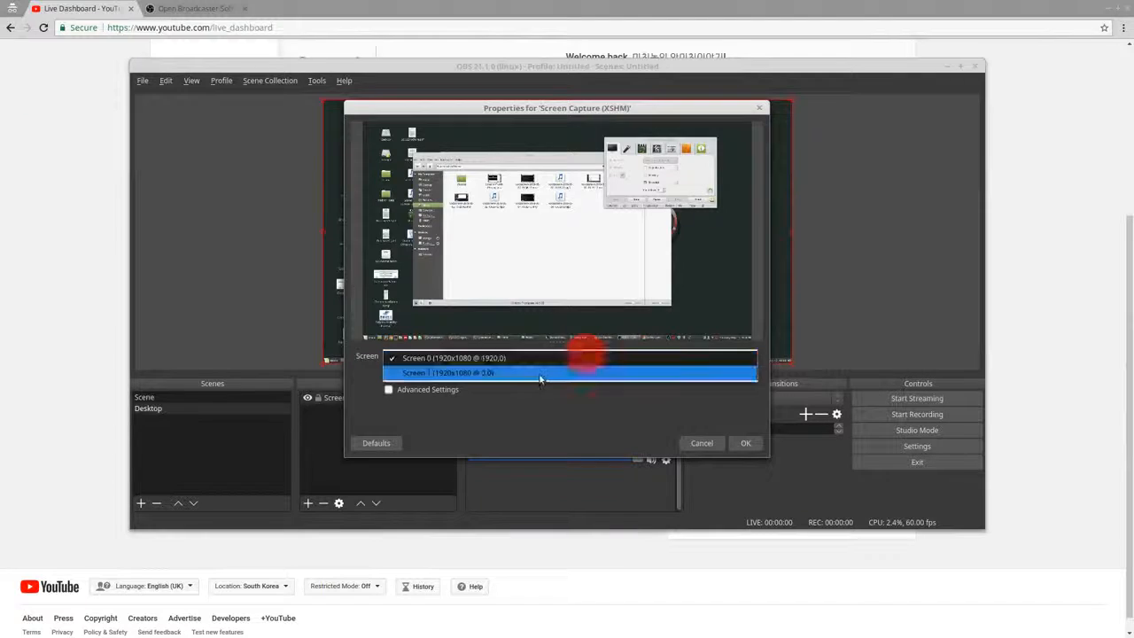
{"action": "left_click", "coordinate": [538, 373]}
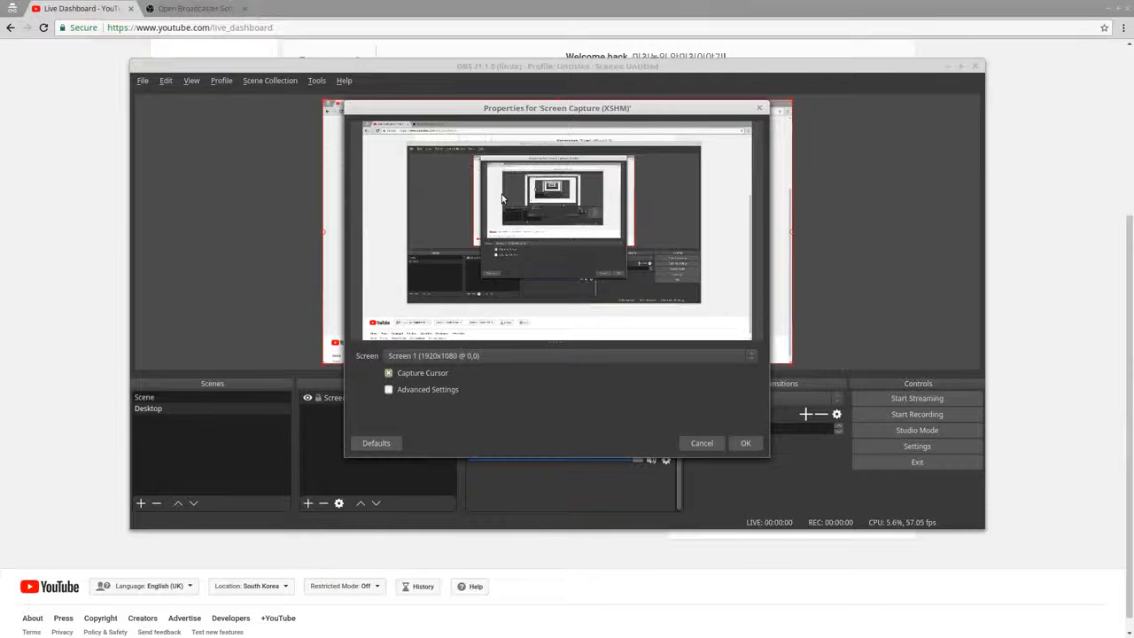
{"action": "left_click", "coordinate": [747, 443]}
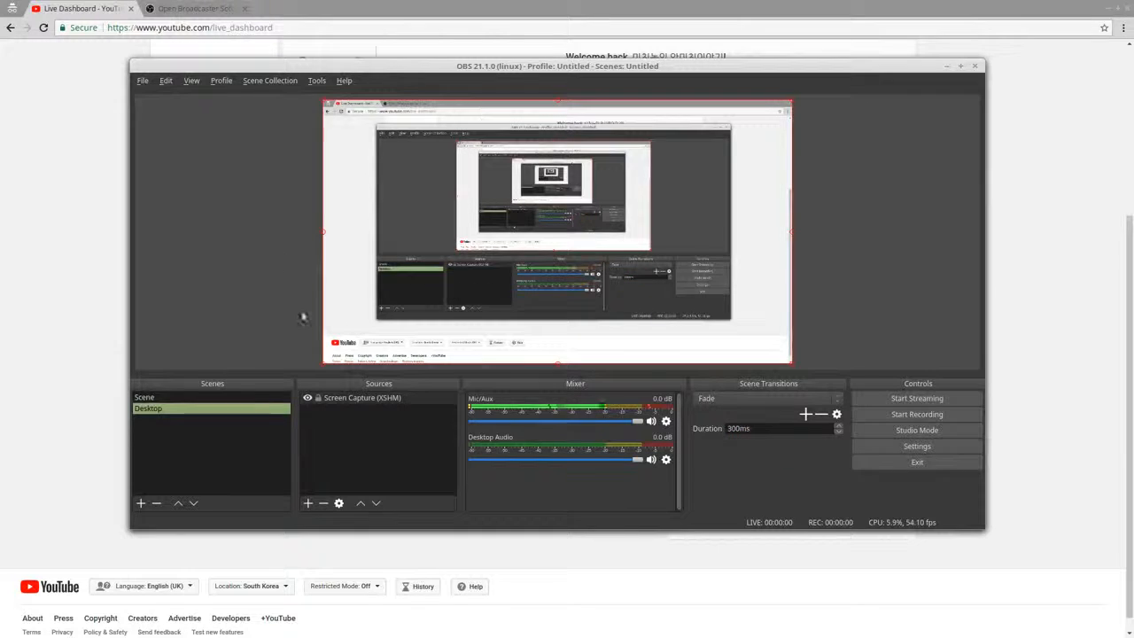
Step: Switch back and forth between the Scene and Desktop scenes to compare their previews
{"action": "left_click", "coordinate": [391, 427]}
{"action": "left_click", "coordinate": [151, 398]}
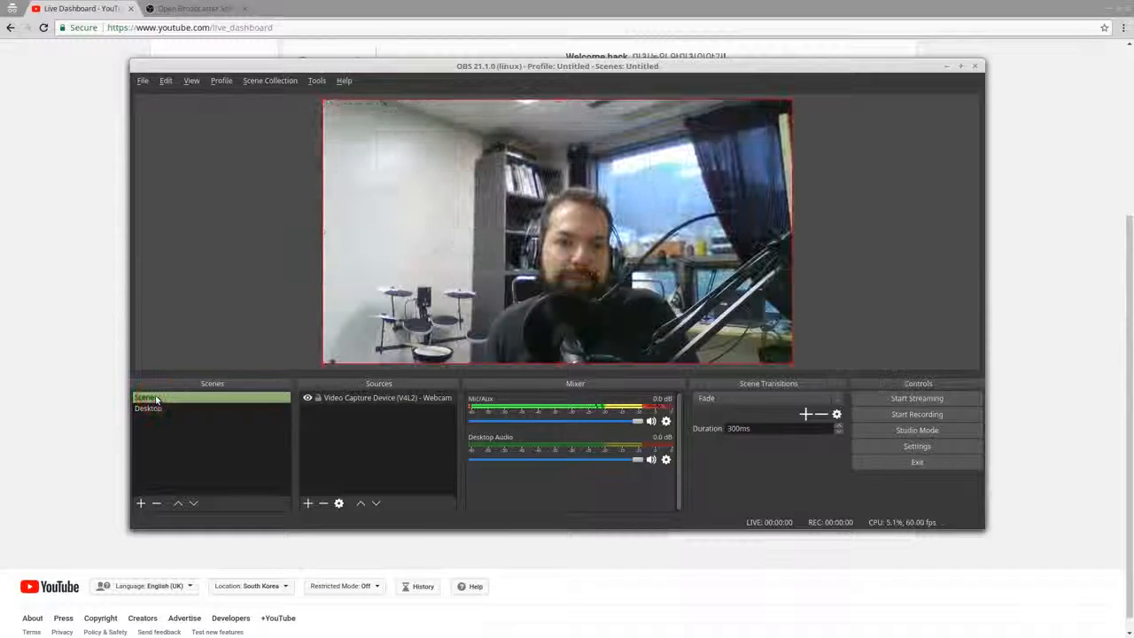
{"action": "left_click", "coordinate": [155, 409]}
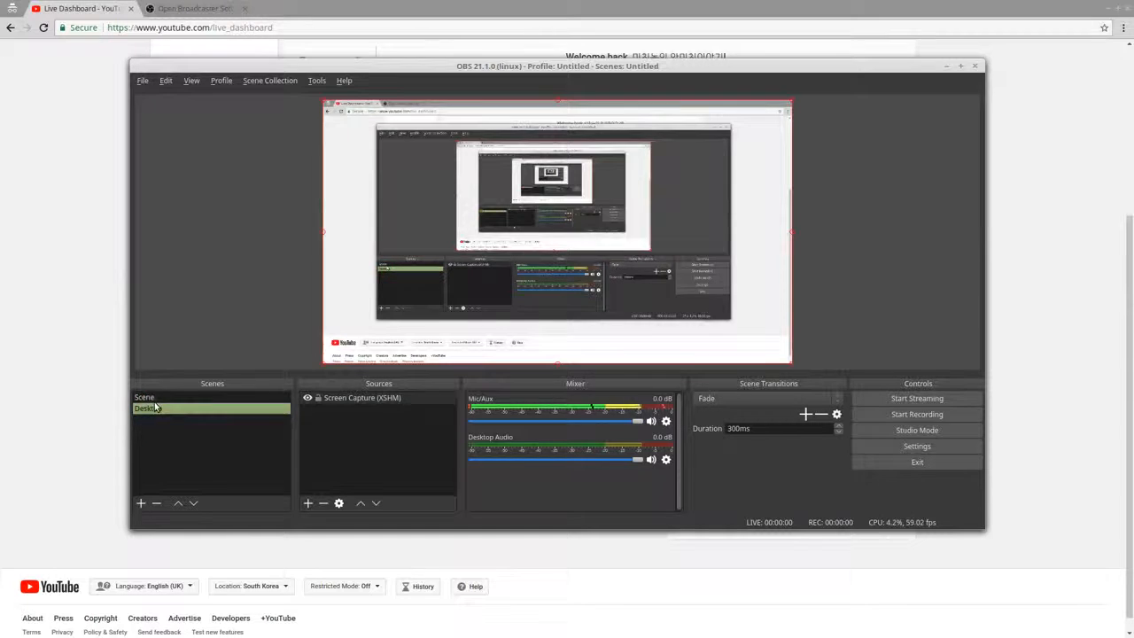
{"action": "left_click", "coordinate": [151, 398]}
{"action": "left_click", "coordinate": [152, 408]}
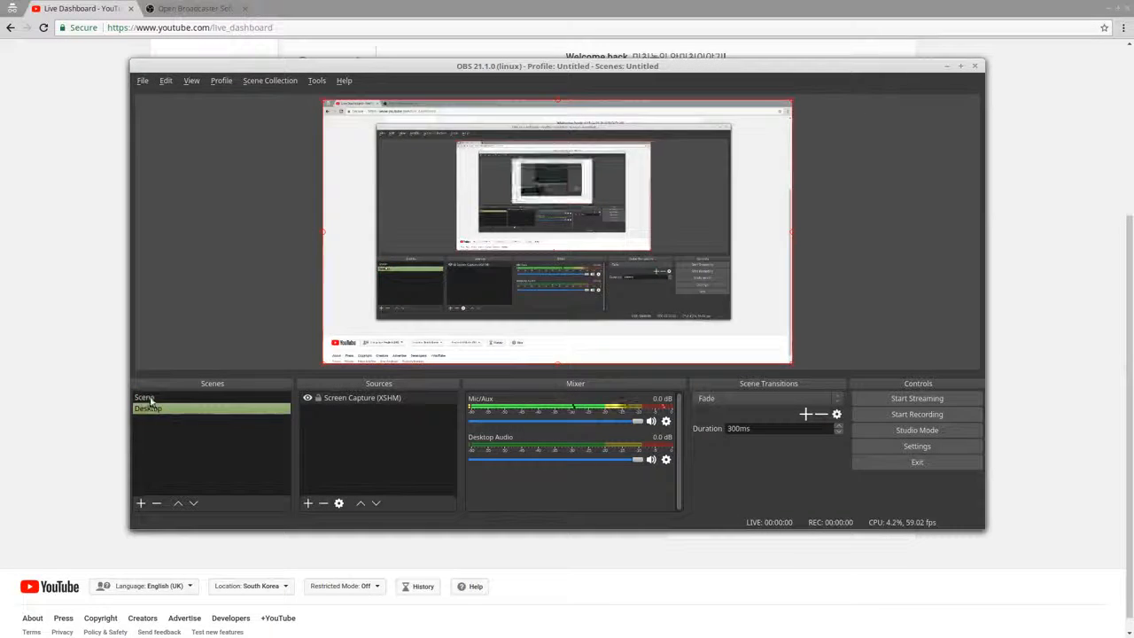
{"action": "left_click", "coordinate": [151, 399]}
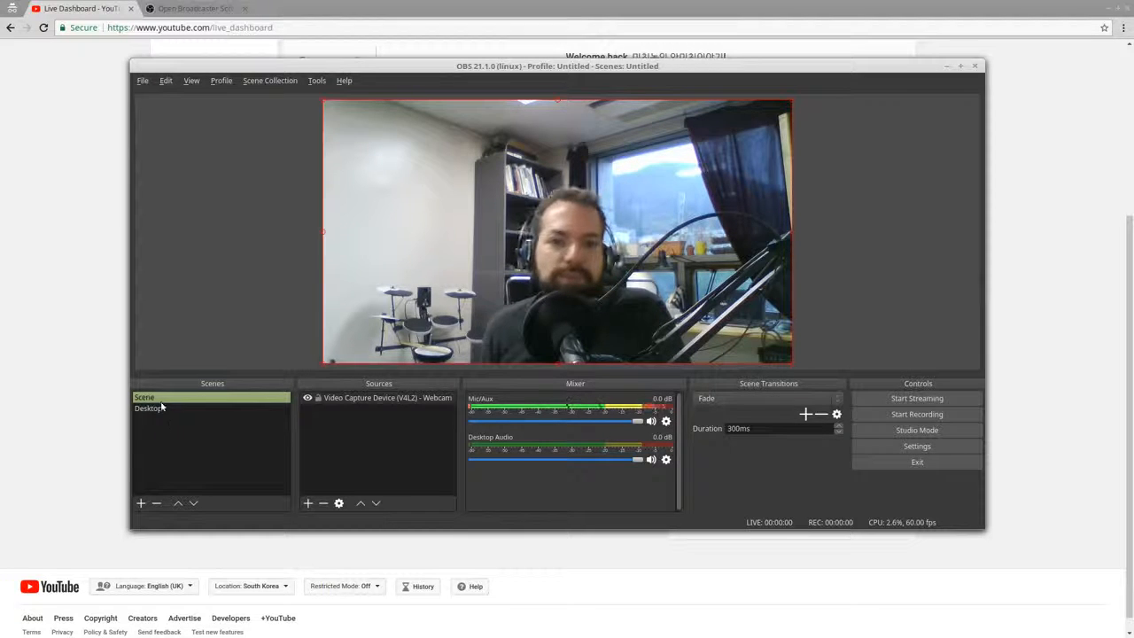
{"action": "left_click", "coordinate": [151, 408]}
{"action": "left_click", "coordinate": [152, 397]}
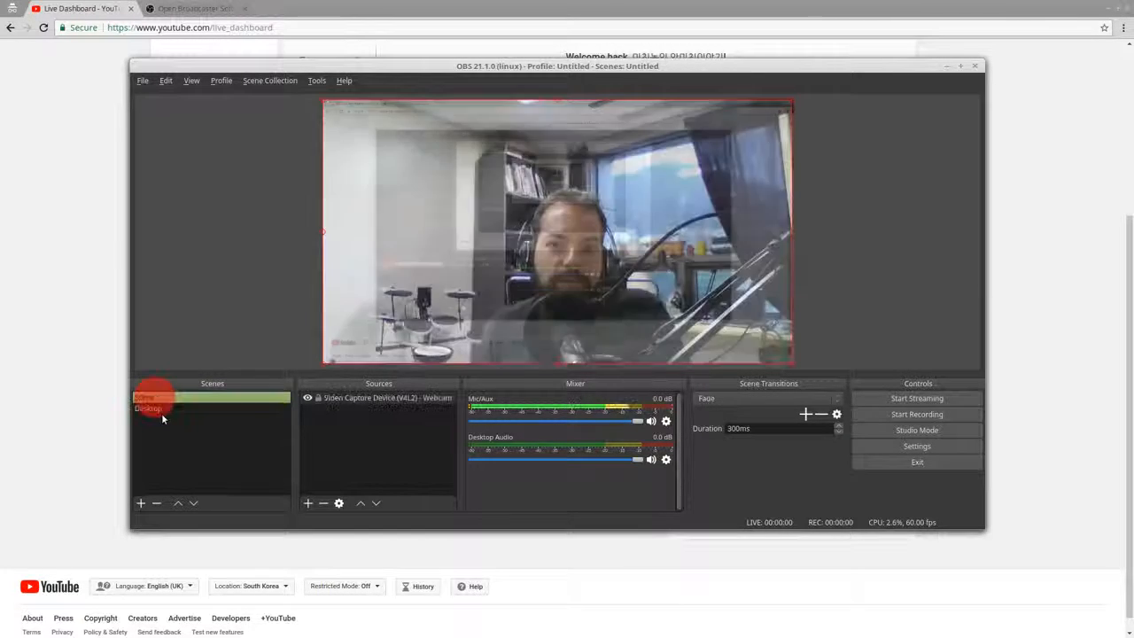
{"action": "left_click", "coordinate": [161, 409]}
{"action": "left_click", "coordinate": [163, 400]}
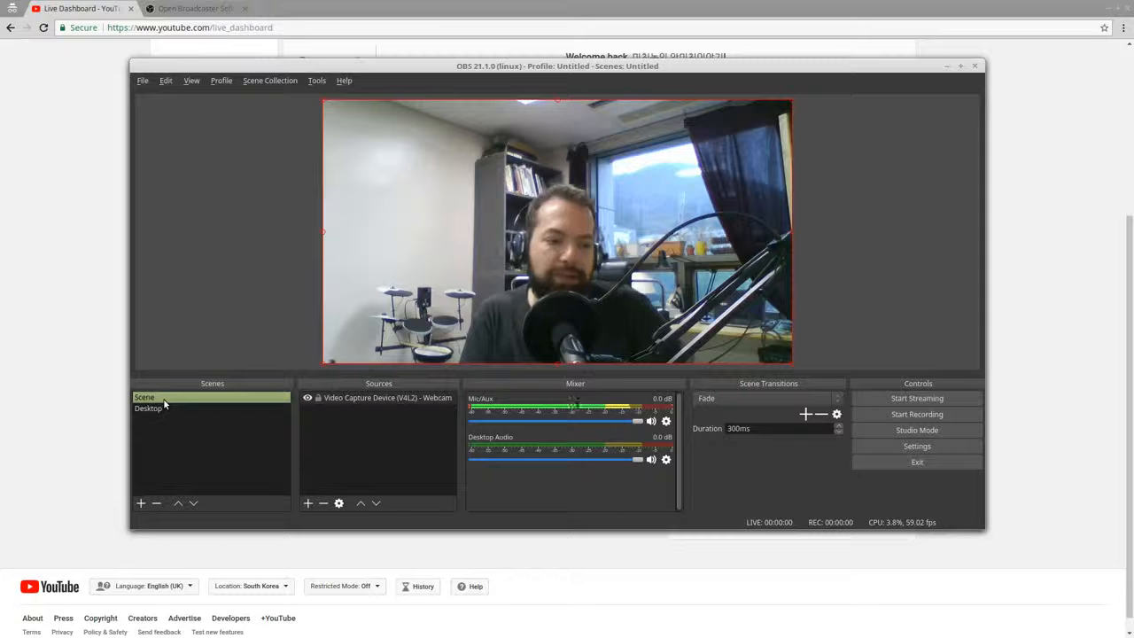
{"action": "left_click", "coordinate": [154, 407]}
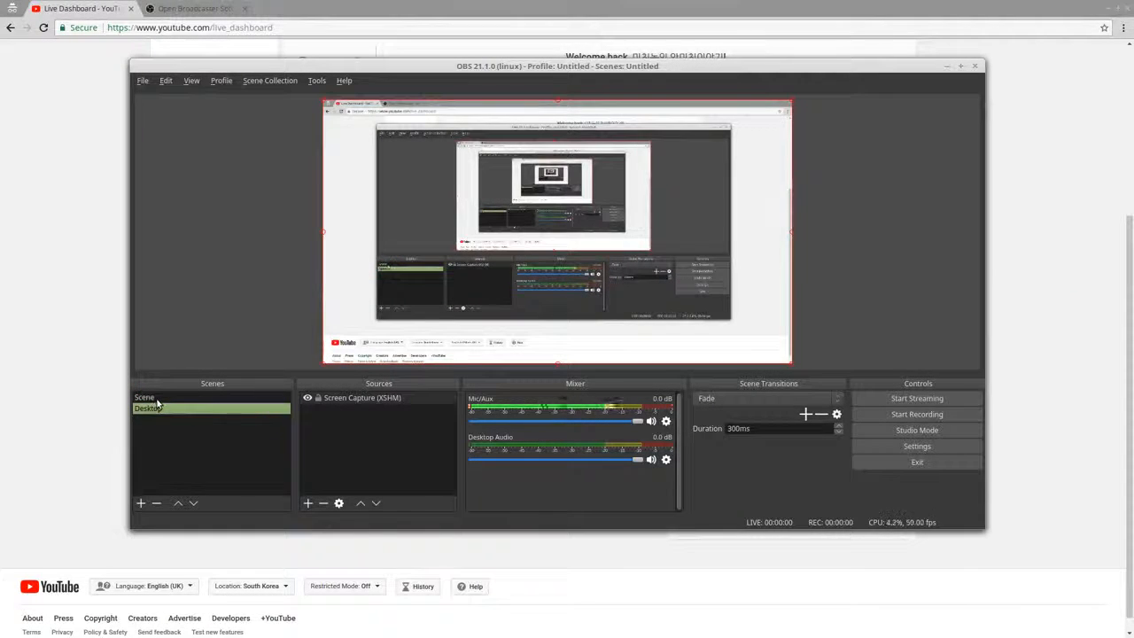
{"action": "left_click", "coordinate": [157, 400]}
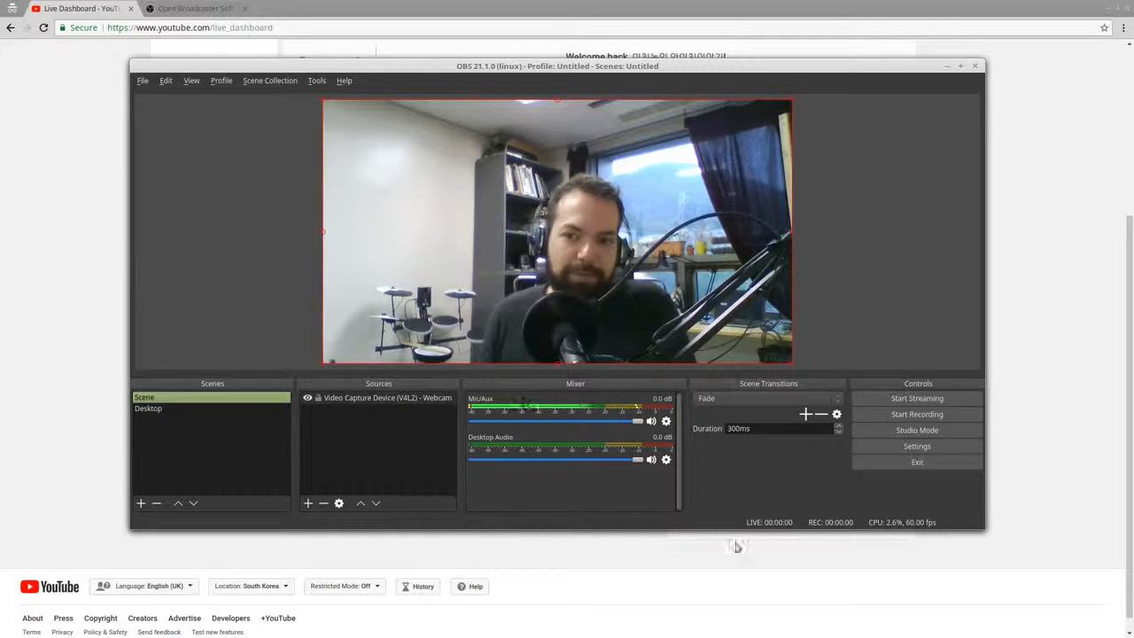
Step: Move the OBS window beside the YouTube live dashboard and start streaming
{"action": "left_click_drag", "start_coordinate": [546, 67], "coordinate": [567, 131]}
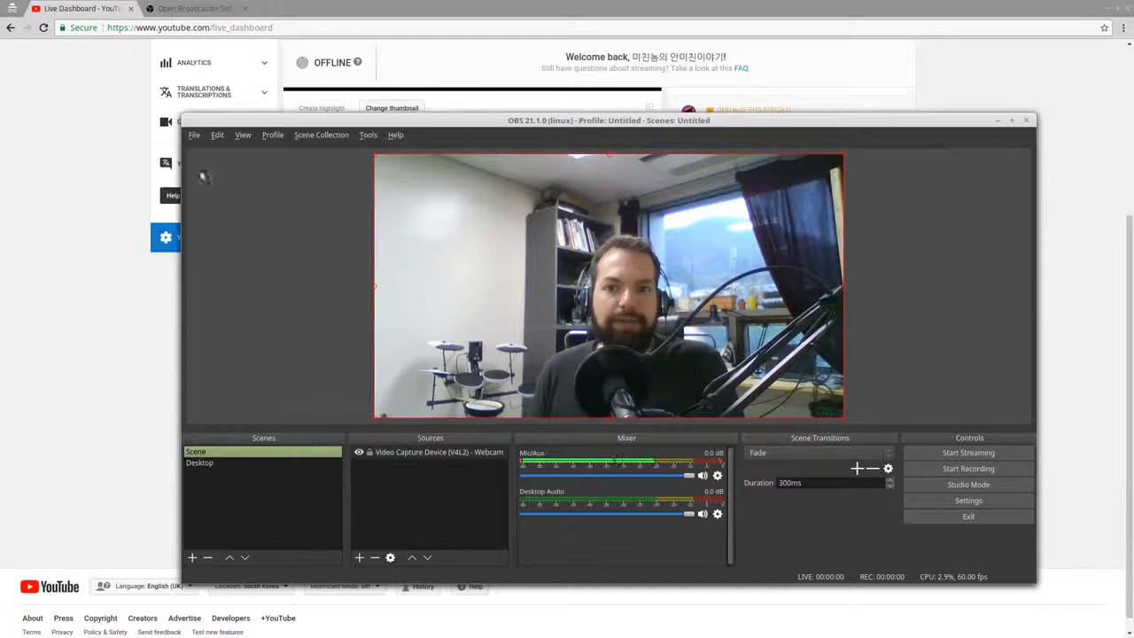
{"action": "left_click_drag", "start_coordinate": [182, 173], "coordinate": [571, 172]}
{"action": "left_click_drag", "start_coordinate": [603, 127], "coordinate": [660, 142]}
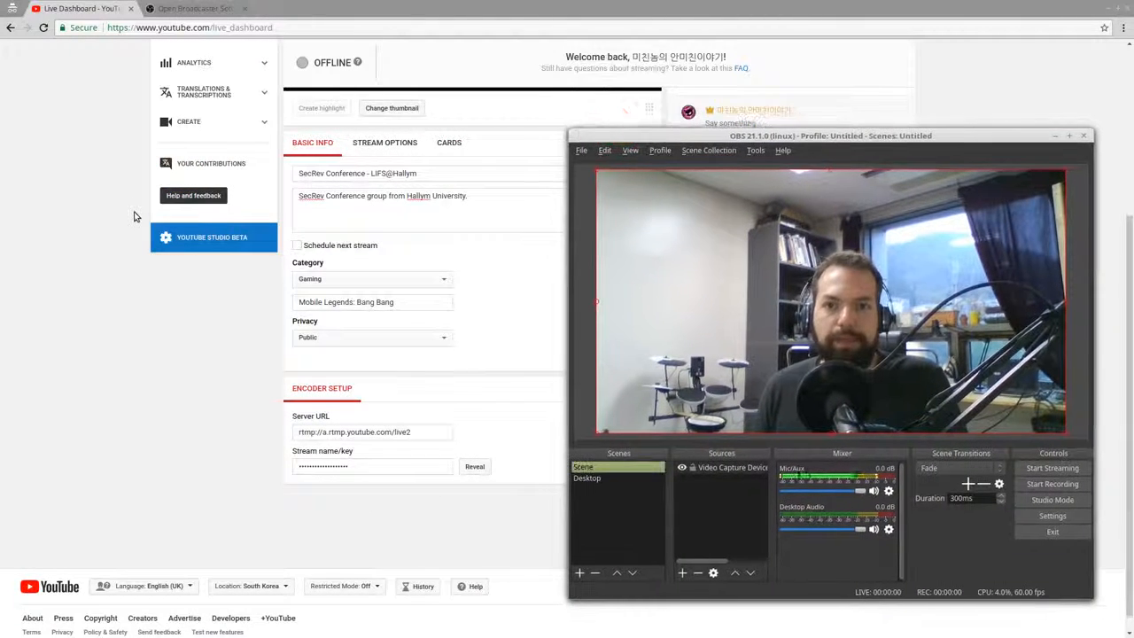
{"action": "scroll", "coordinate": [139, 215], "scroll_direction": "up", "scroll_amount": 3}
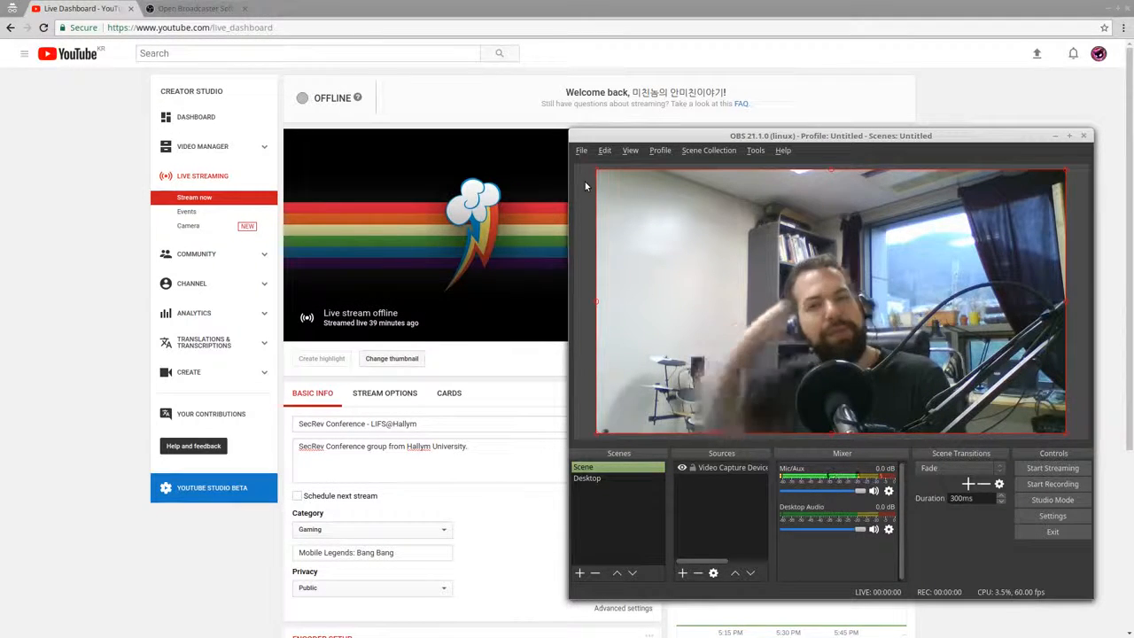
{"action": "left_click", "coordinate": [1064, 474]}
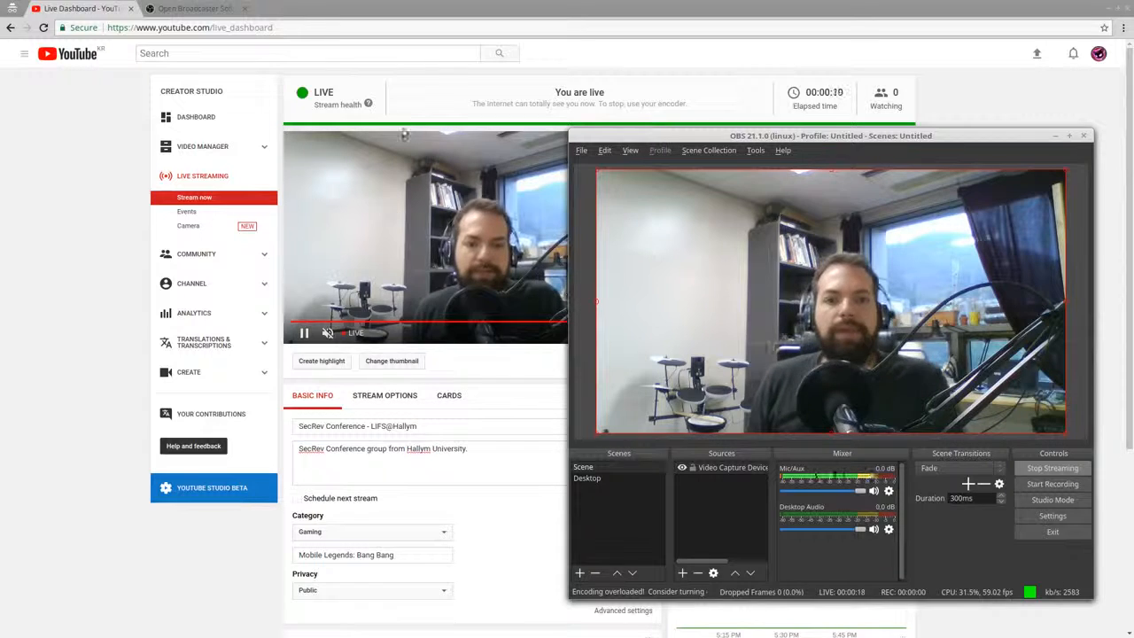
Step: Restore the browser window and widen the viewer's channel page window alongside the dashboard
{"action": "left_click_drag", "start_coordinate": [680, 136], "coordinate": [703, 147]}
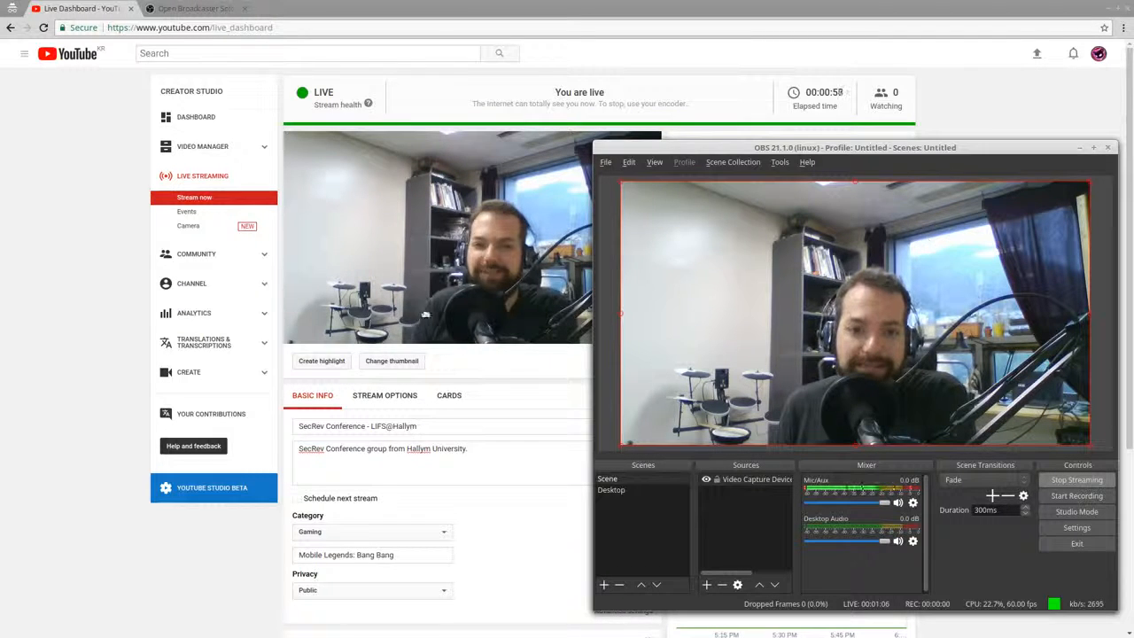
{"action": "double_click", "coordinate": [530, 9]}
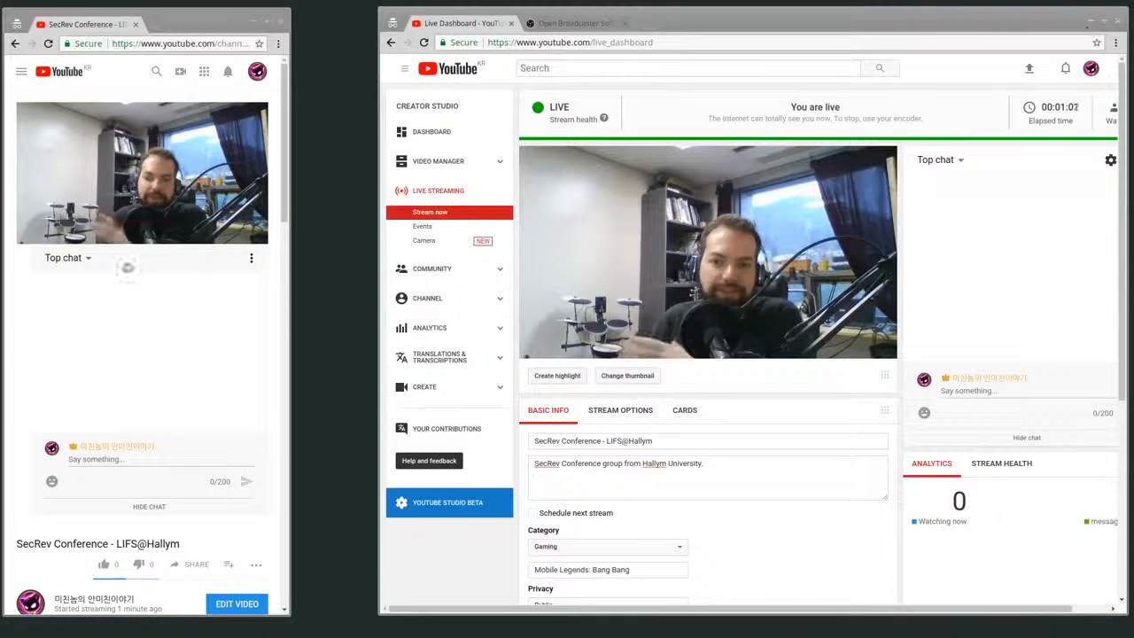
{"action": "left_click_drag", "start_coordinate": [289, 360], "coordinate": [333, 363]}
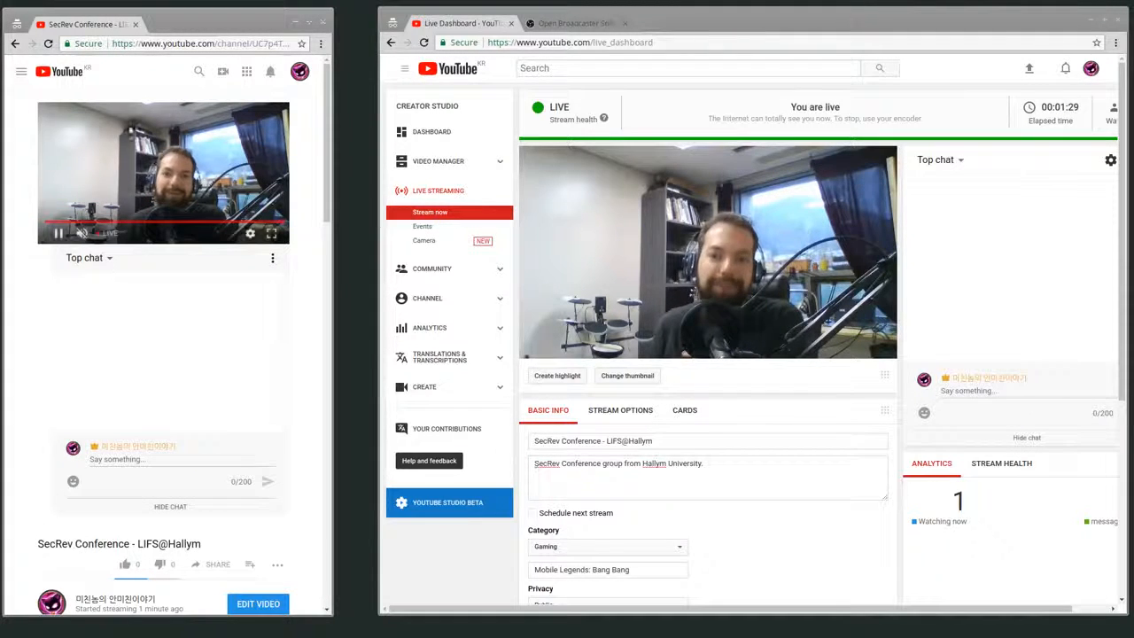
Step: Post the chat message 'I have a question!' from the viewer's channel page
{"action": "left_click", "coordinate": [139, 461]}
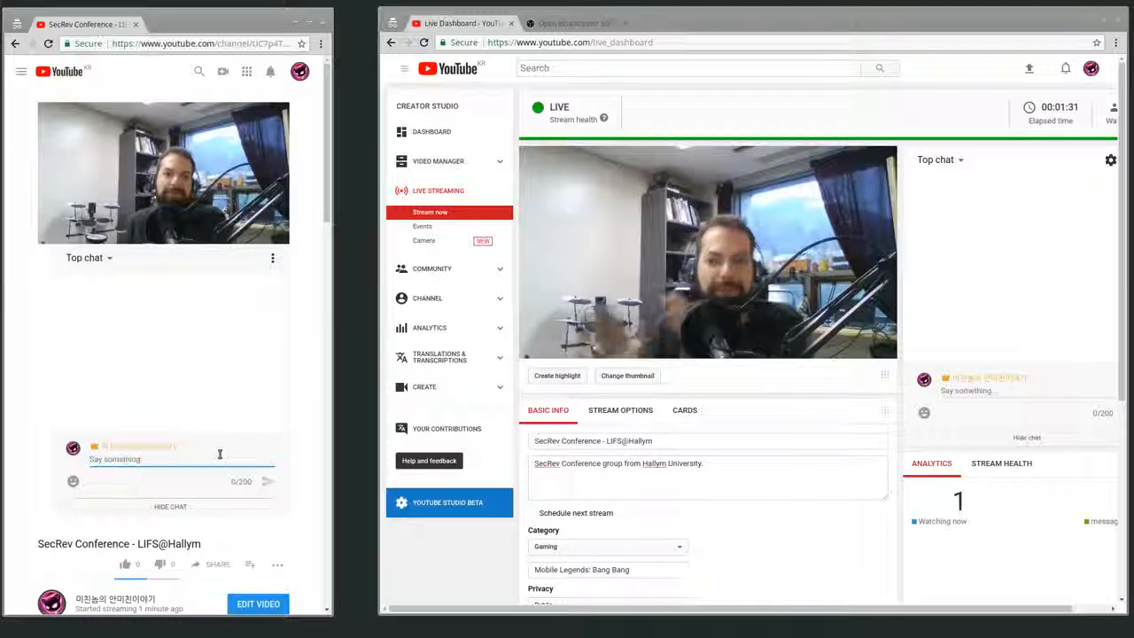
{"action": "type", "text": "I"}
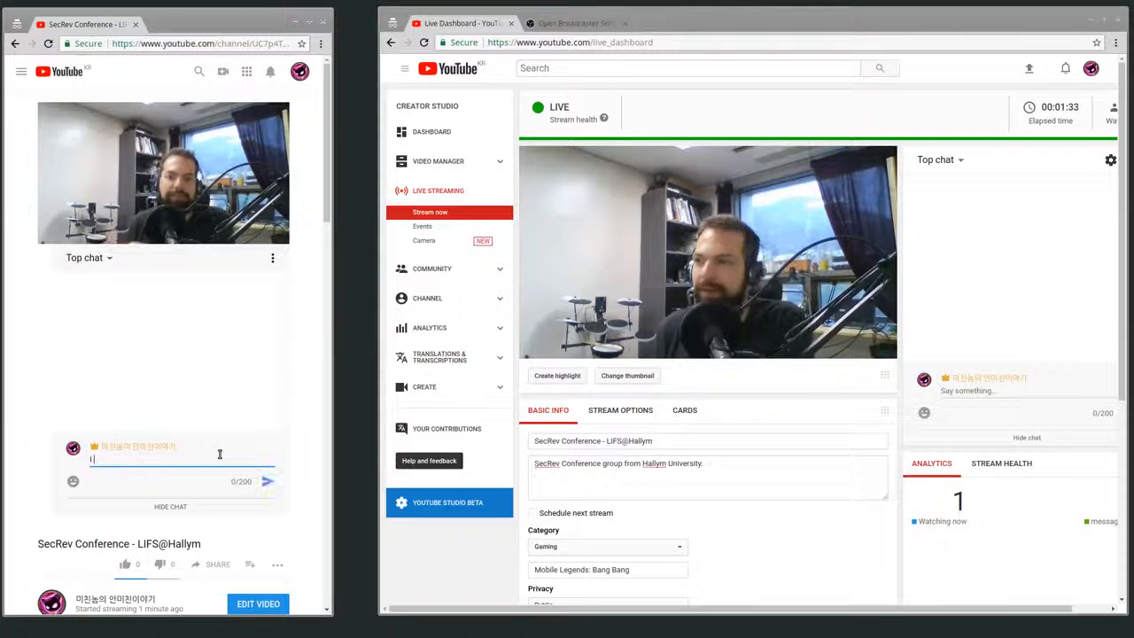
{"action": "type", "text": " have a question!"}
{"action": "key", "text": "Return"}
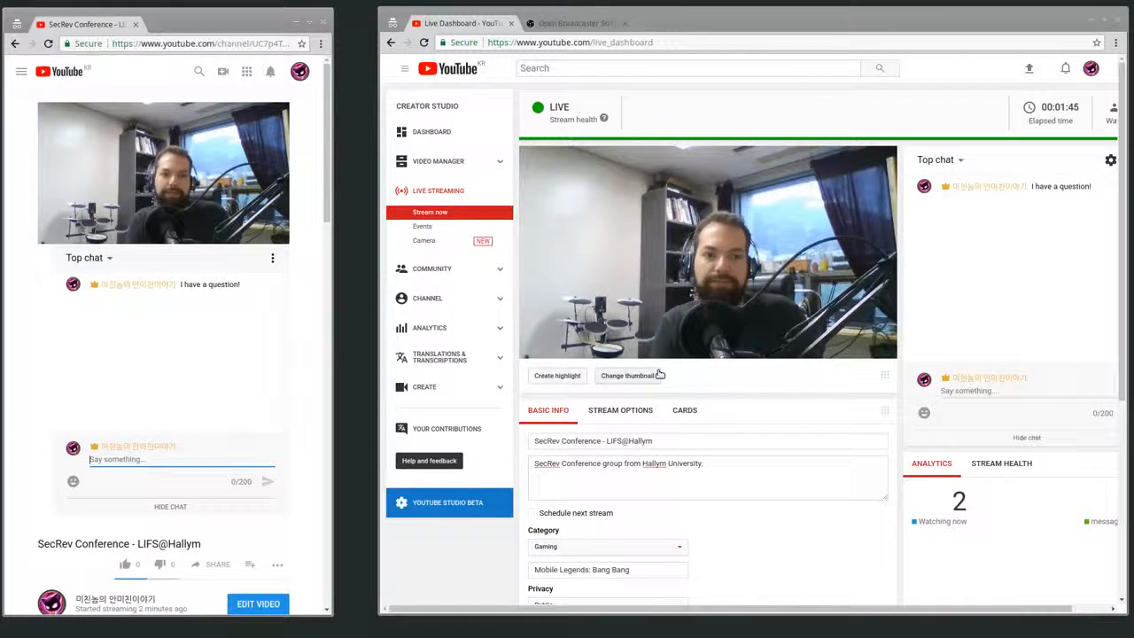
Step: Close the viewer's channel window and move the live dashboard window to the left
{"action": "left_click", "coordinate": [320, 21]}
{"action": "left_click_drag", "start_coordinate": [689, 25], "coordinate": [311, 28]}
{"action": "left_click", "coordinate": [785, 147]}
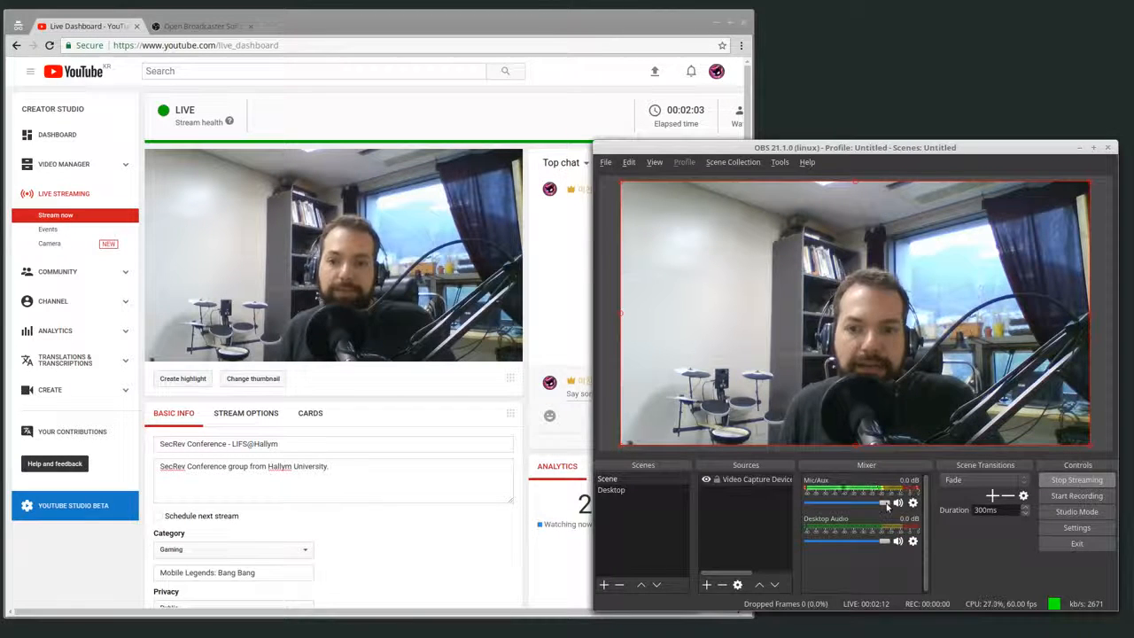
Step: Adjust the Mic/Aux volume slightly and widen the OBS window leftward
{"action": "mouse_move", "coordinate": [888, 504]}
{"action": "left_mouse_down"}
{"action": "mouse_move", "coordinate": [856, 508]}
{"action": "mouse_move", "coordinate": [881, 512]}
{"action": "left_mouse_up"}
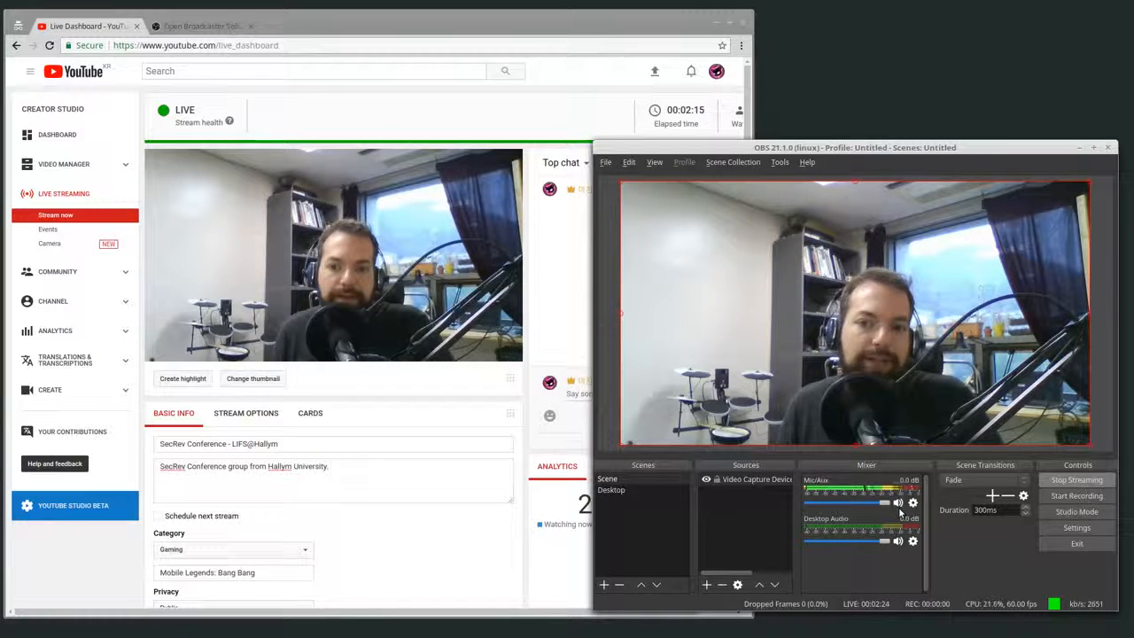
{"action": "left_click_drag", "start_coordinate": [591, 518], "coordinate": [428, 512]}
{"action": "left_click", "coordinate": [616, 162]}
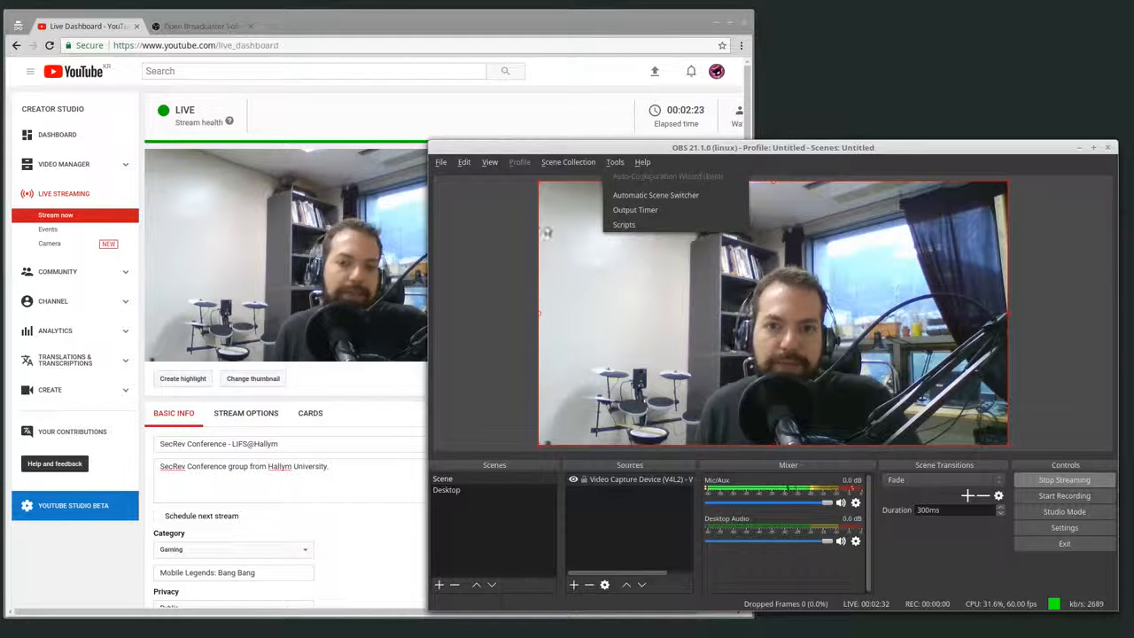
{"action": "left_click", "coordinate": [490, 264]}
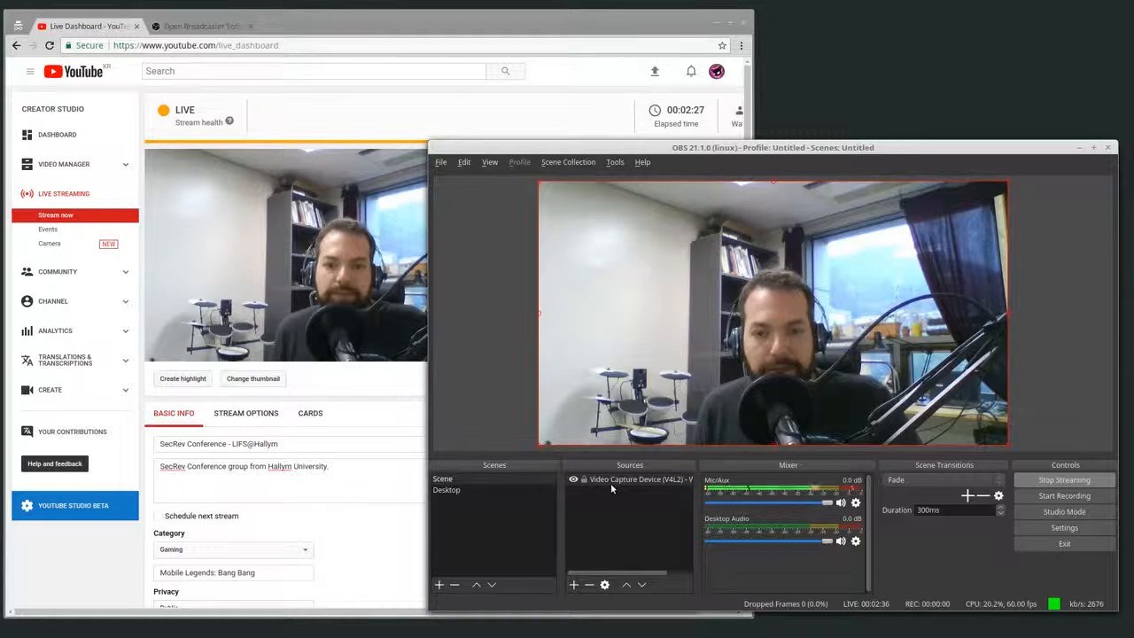
{"action": "left_click", "coordinate": [440, 162]}
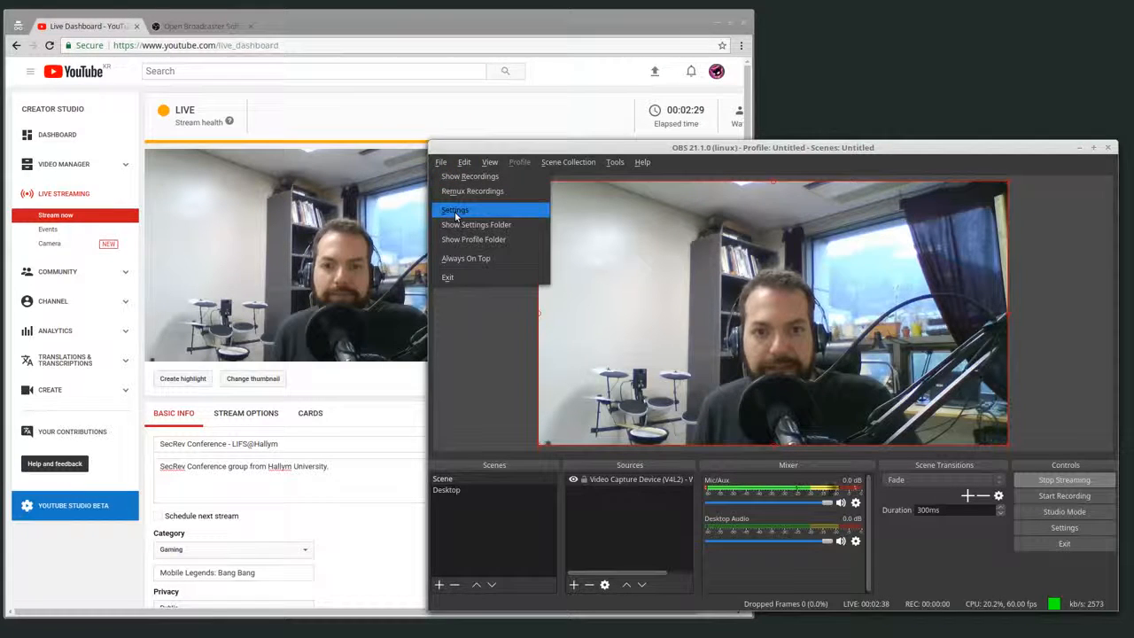
{"action": "left_click", "coordinate": [469, 346]}
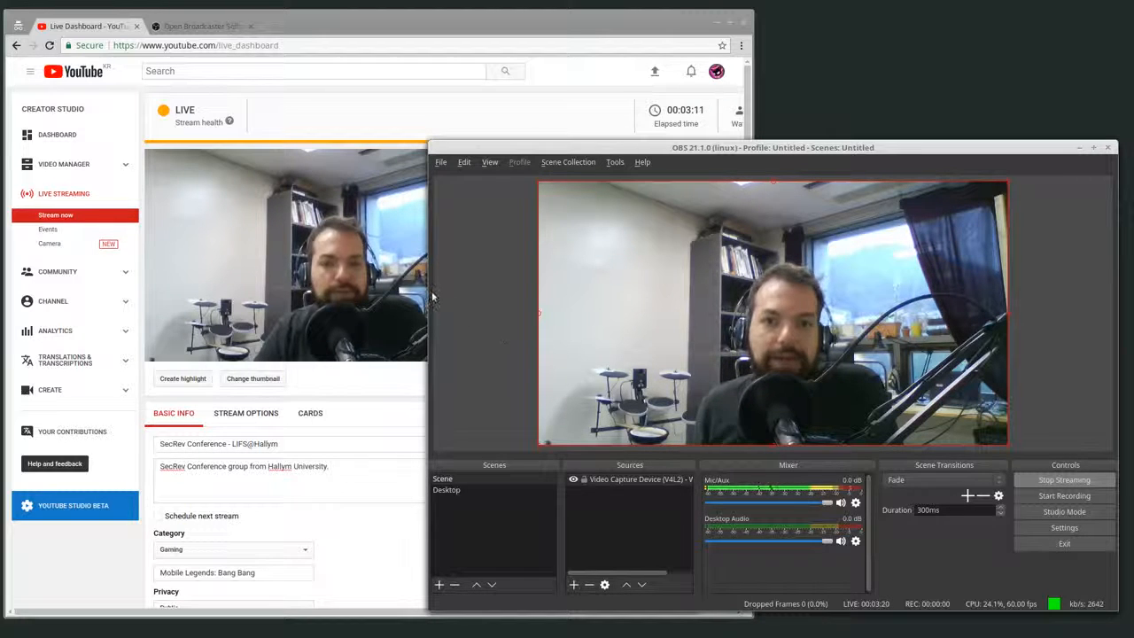
Step: Narrow the OBS window, then switch the live output to the Desktop scene and back to Scene
{"action": "left_click_drag", "start_coordinate": [429, 292], "coordinate": [557, 292]}
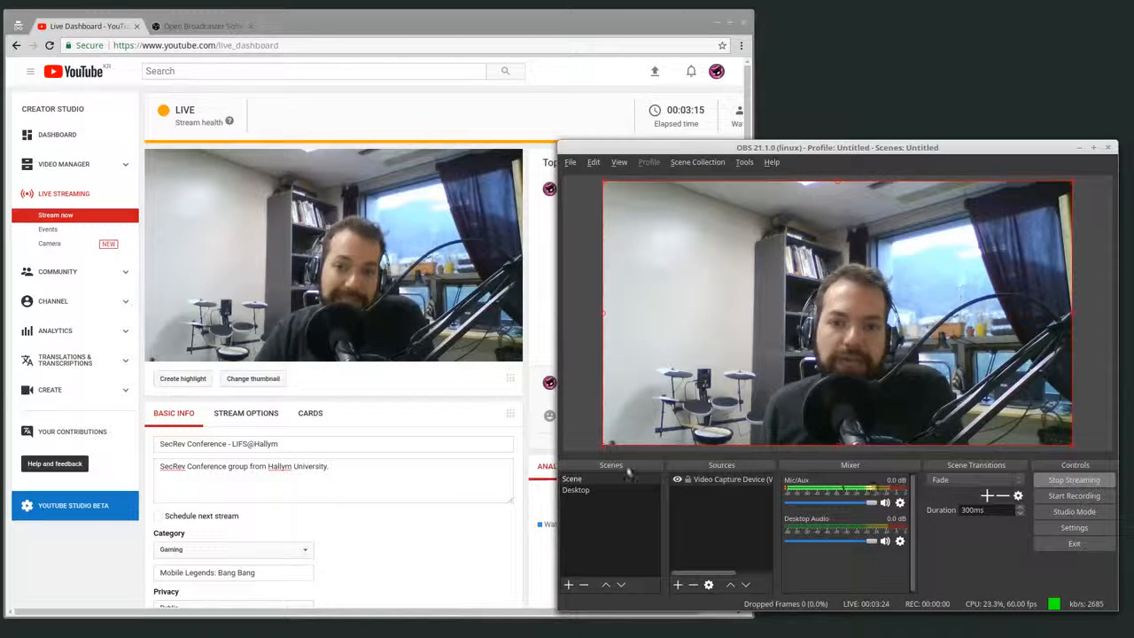
{"action": "left_click", "coordinate": [584, 492]}
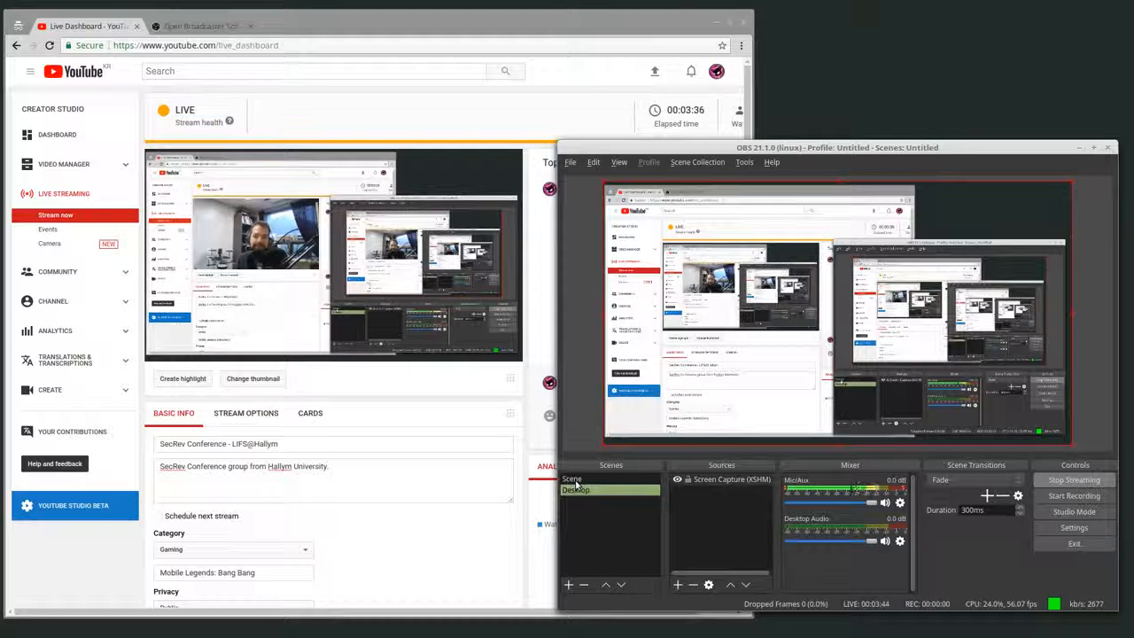
{"action": "left_click", "coordinate": [575, 482]}
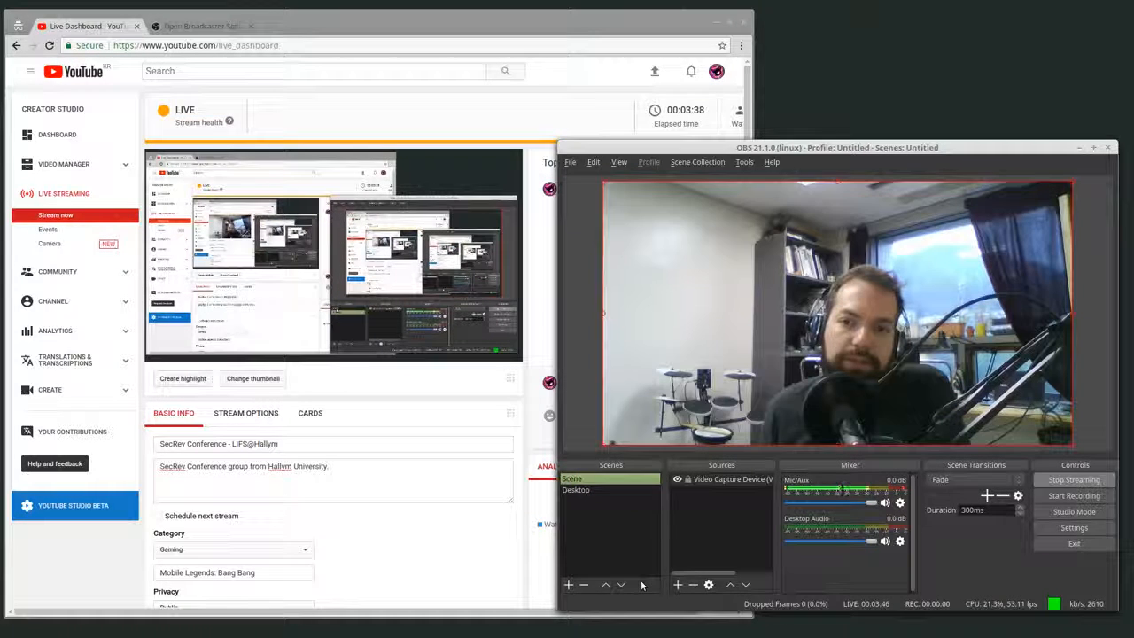